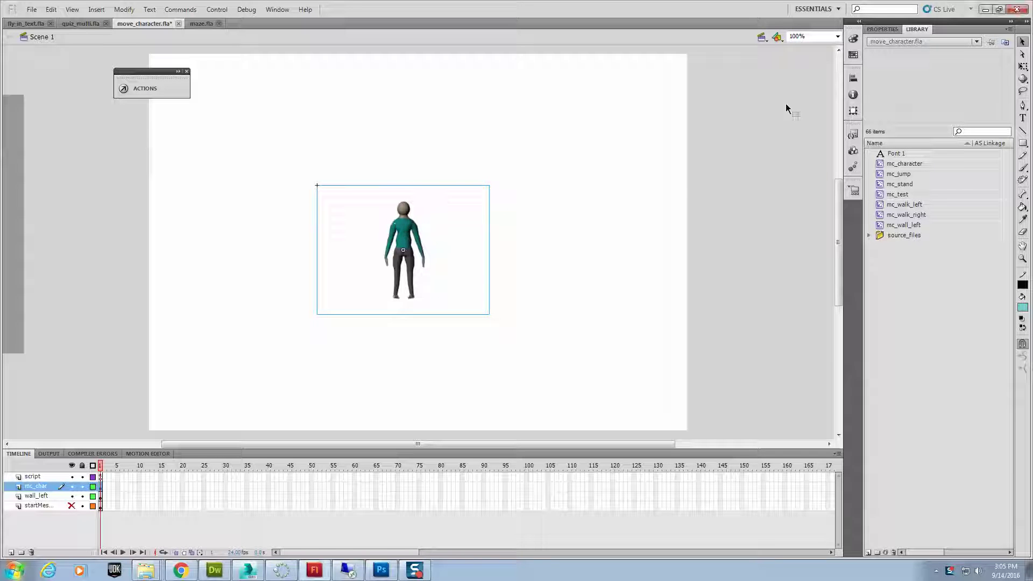
Select the mc_character instance so Properties shows its position and size
left_click(883, 29)
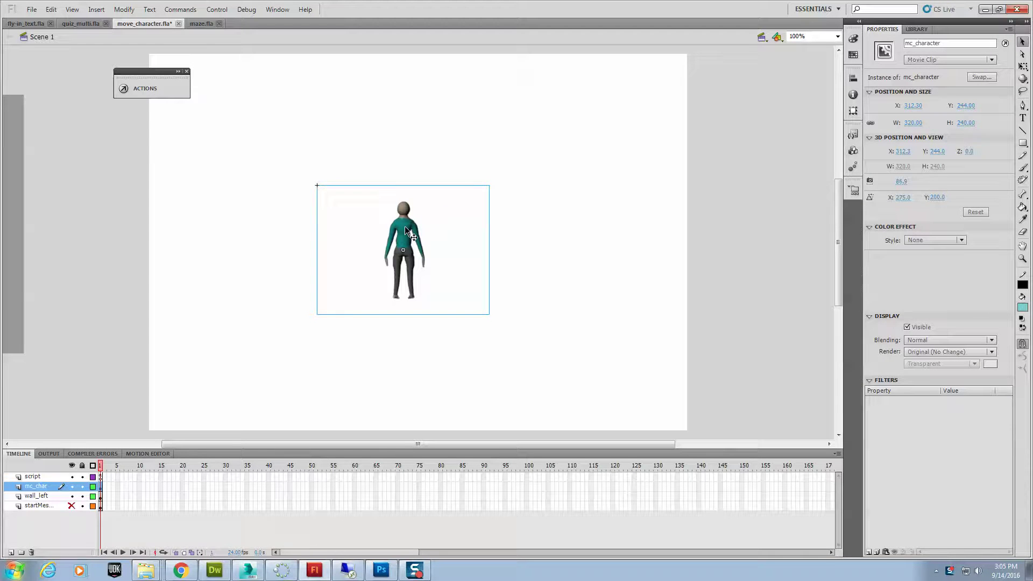
Enter mc_character's symbol editing and inspect its script, label and char layers
double_click(404, 227)
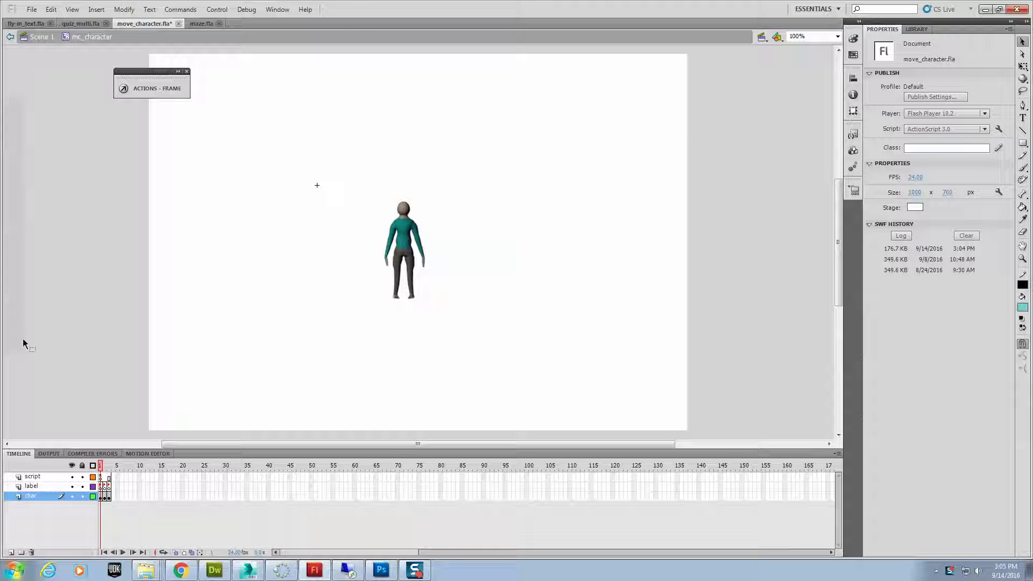
left_click(52, 487)
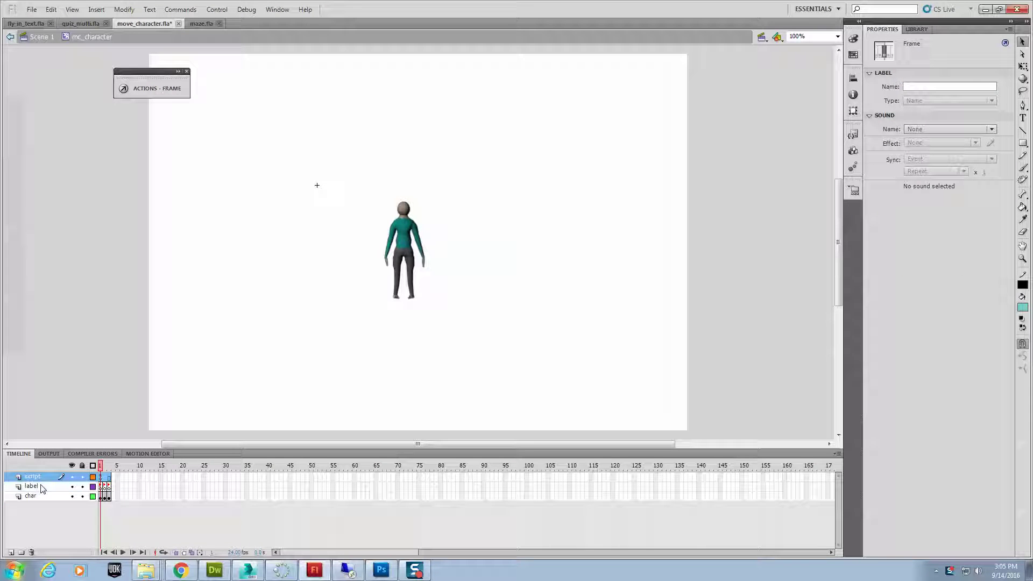
left_click(43, 487)
left_click(44, 498)
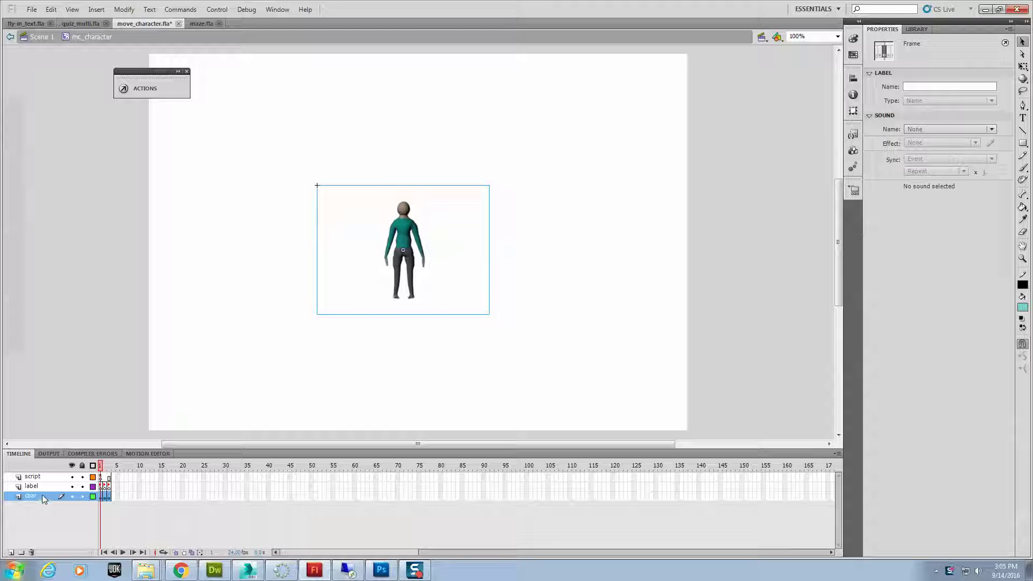
View script frame 1's code, which holds only stop(), then return to the stage
left_click(101, 478)
key("F9")
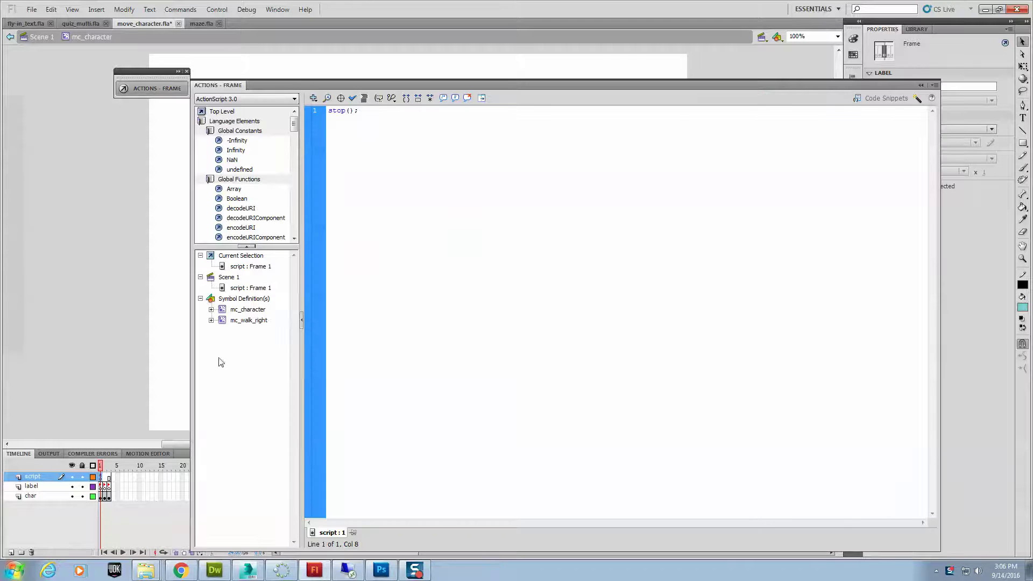
left_click(921, 86)
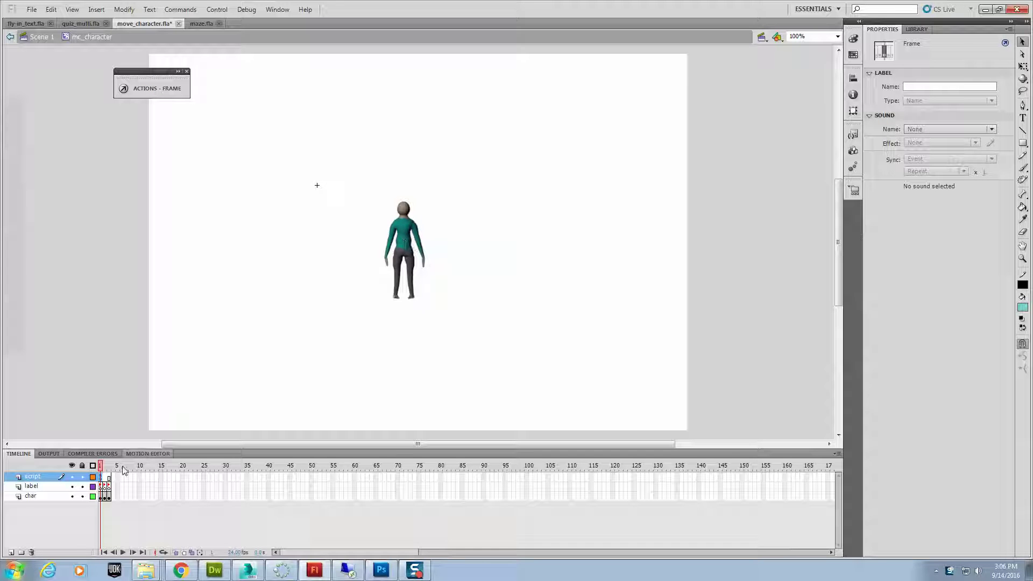
Label the label layer's frames 1, 2 and 3 as stand, left and right
left_click(101, 487)
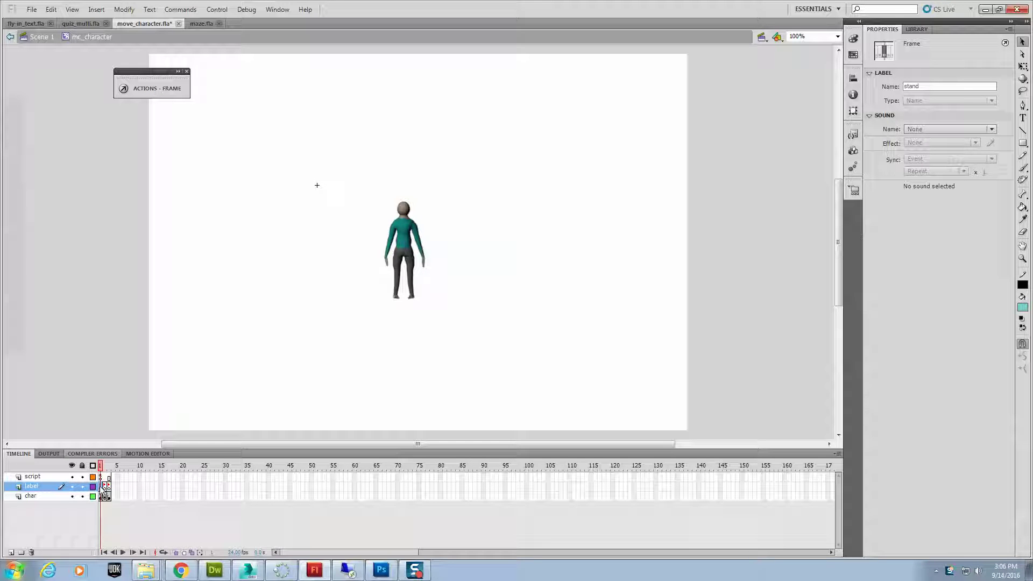
double_click(914, 86)
key("BackSpace")
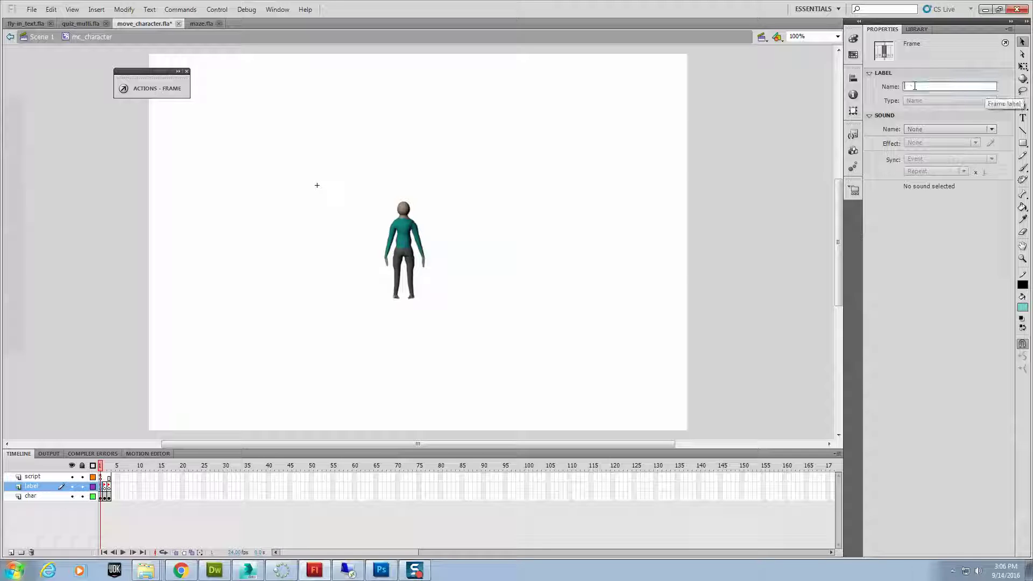
type("s")
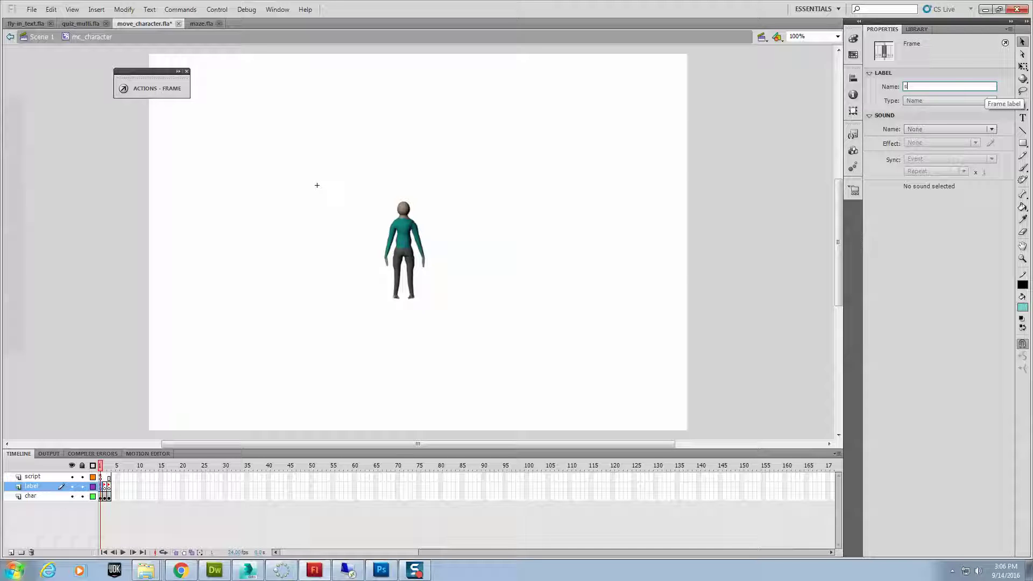
type("tand")
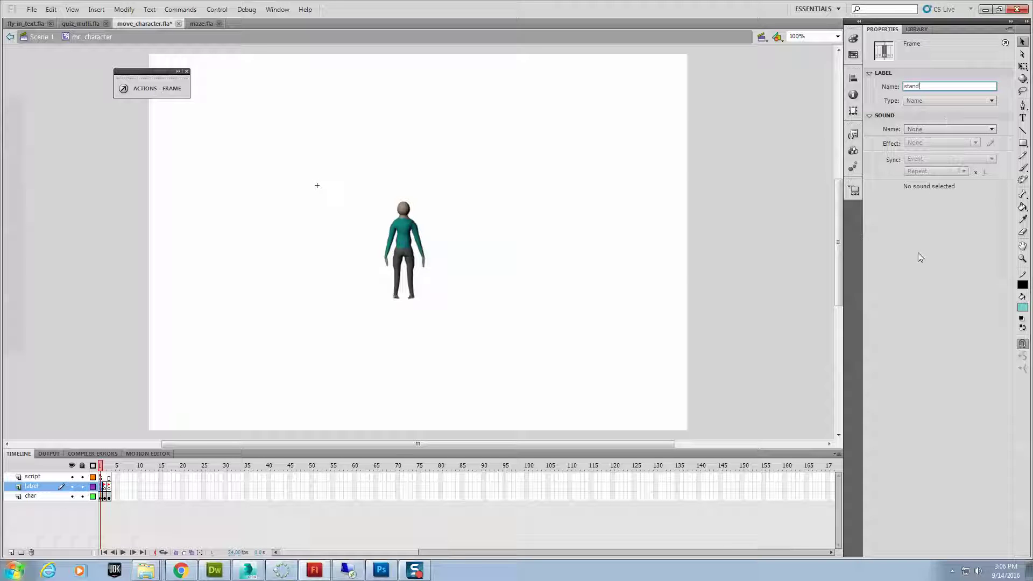
key("Return")
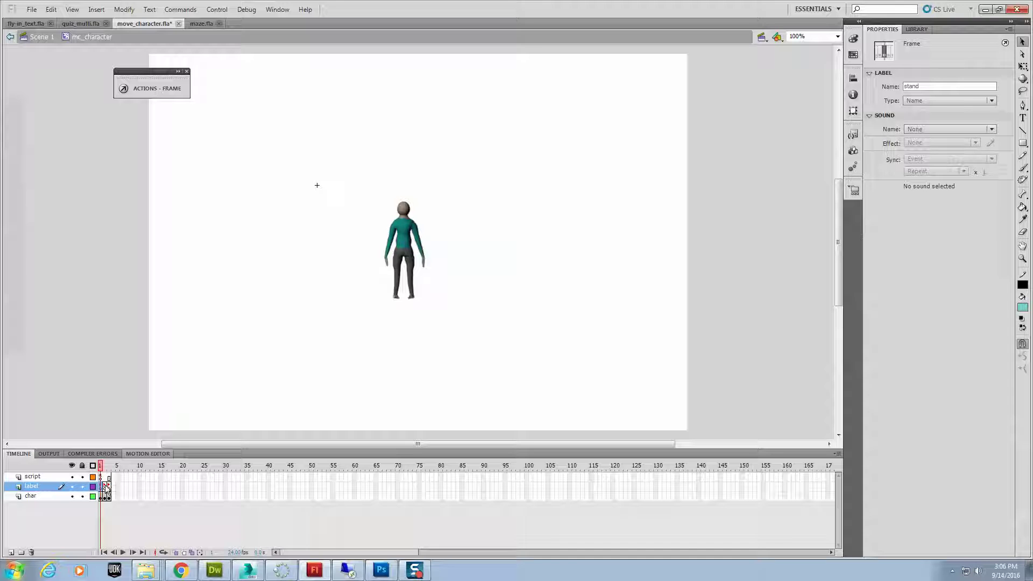
left_click(105, 487)
key("Return")
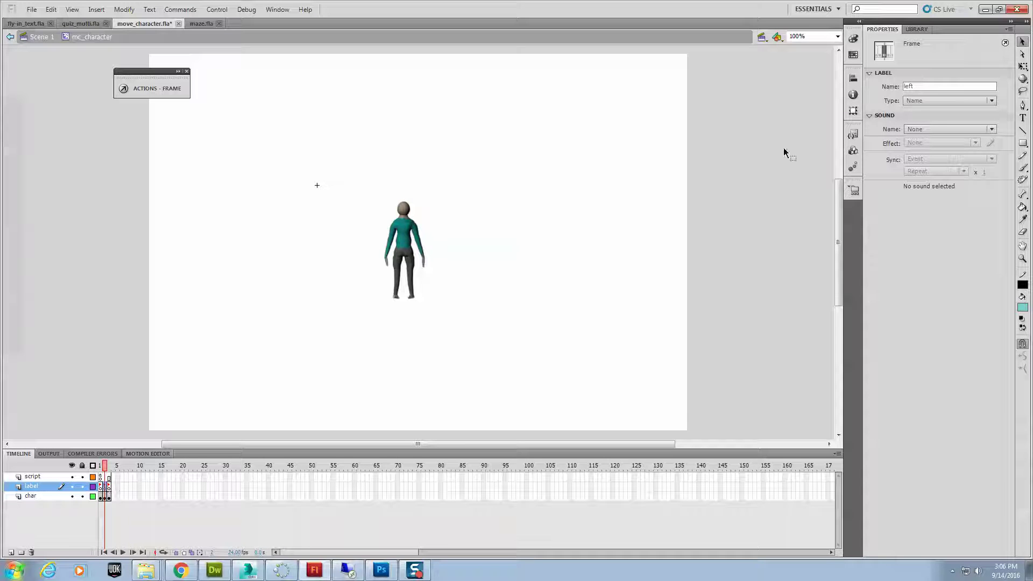
left_click(109, 487)
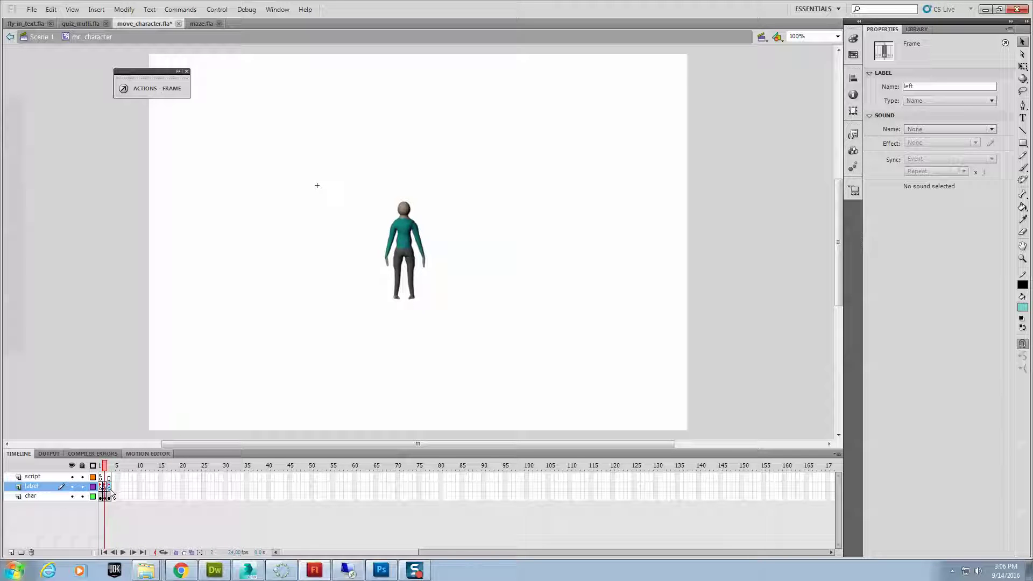
left_click(916, 86)
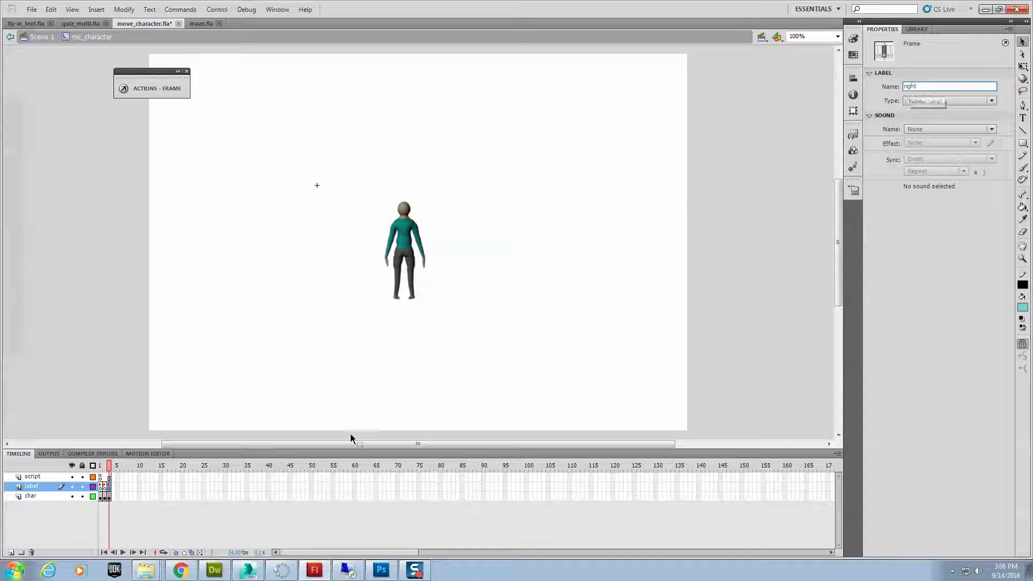
key("Return")
left_click(99, 497)
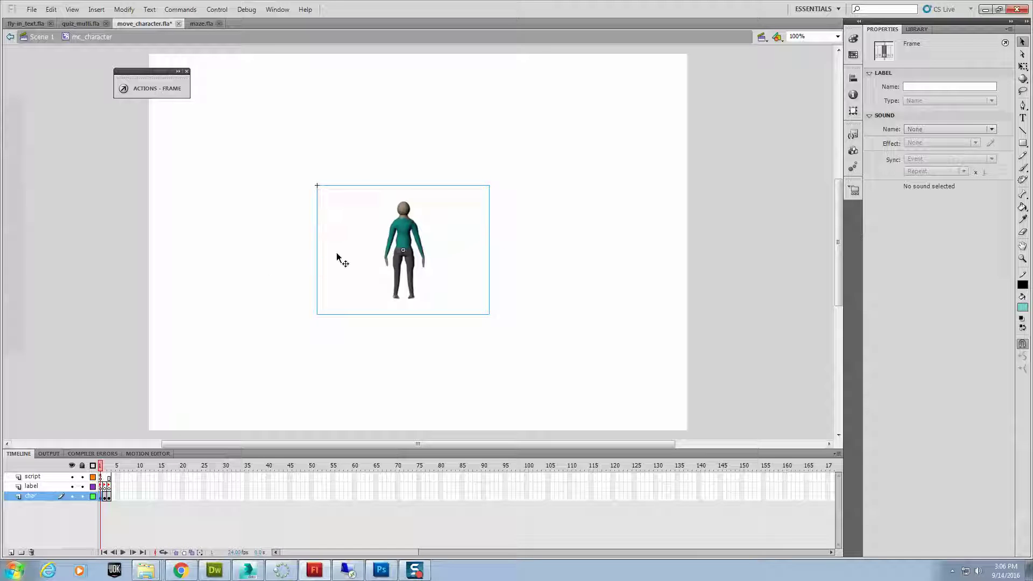
left_click(400, 221)
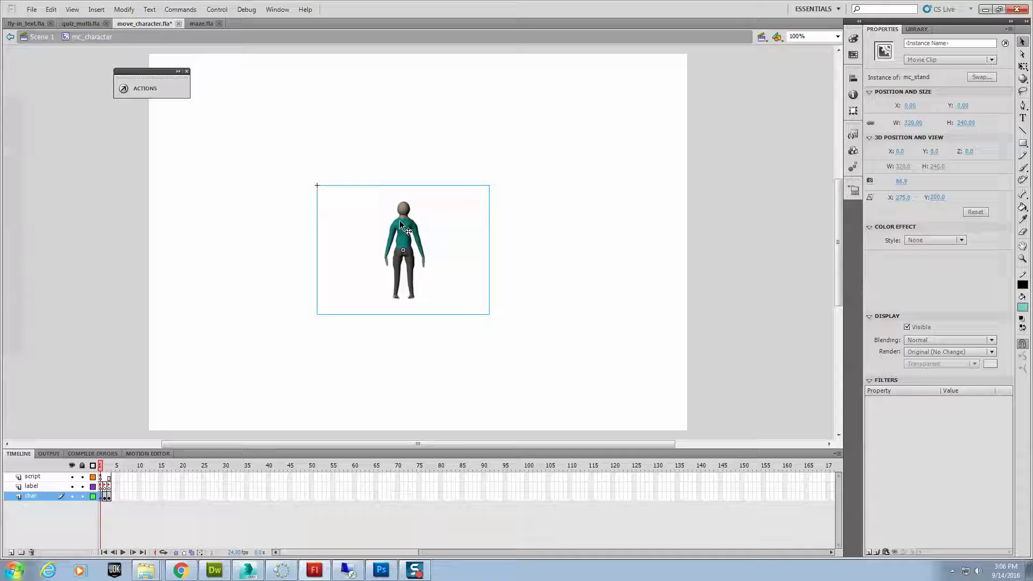
left_click(108, 497)
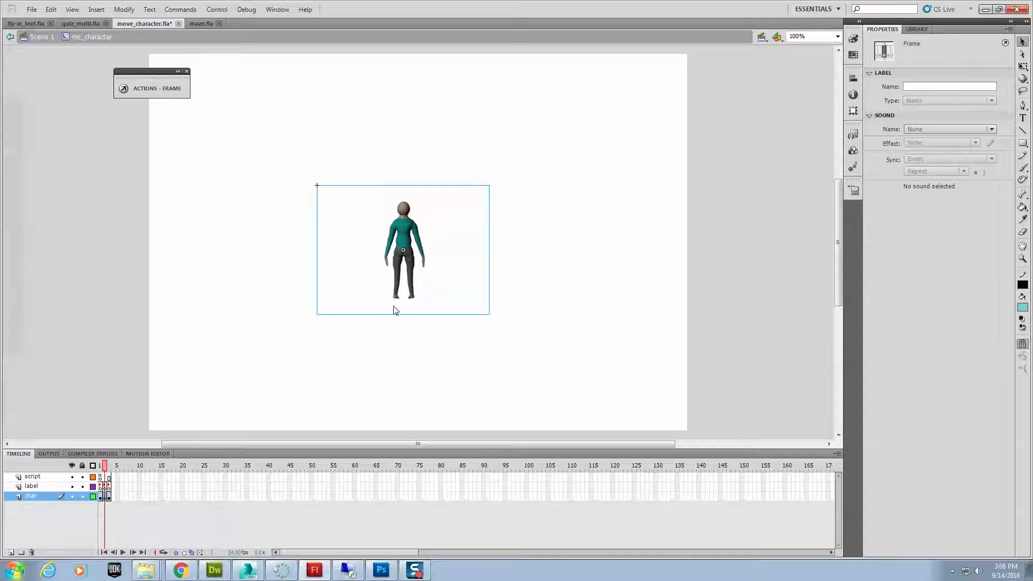
left_click(400, 232)
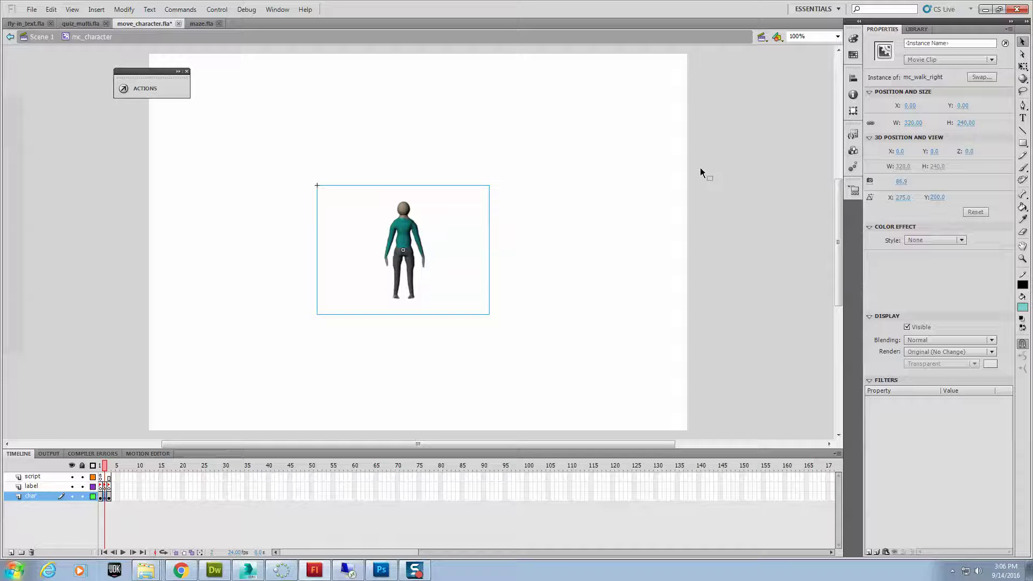
double_click(406, 230)
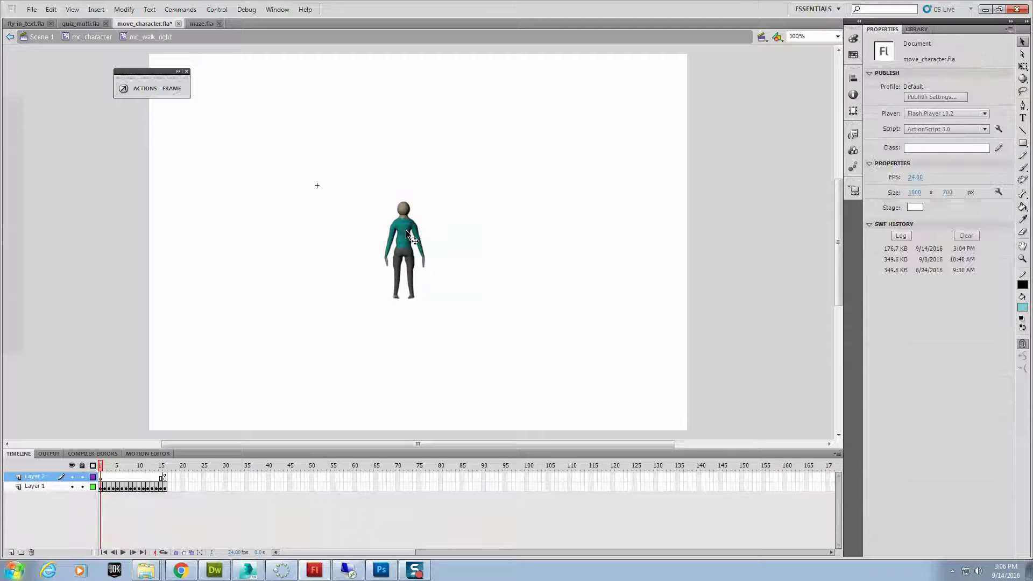
mouse_move(102, 467)
left_mouse_down()
mouse_move(146, 472)
mouse_move(100, 468)
left_mouse_up()
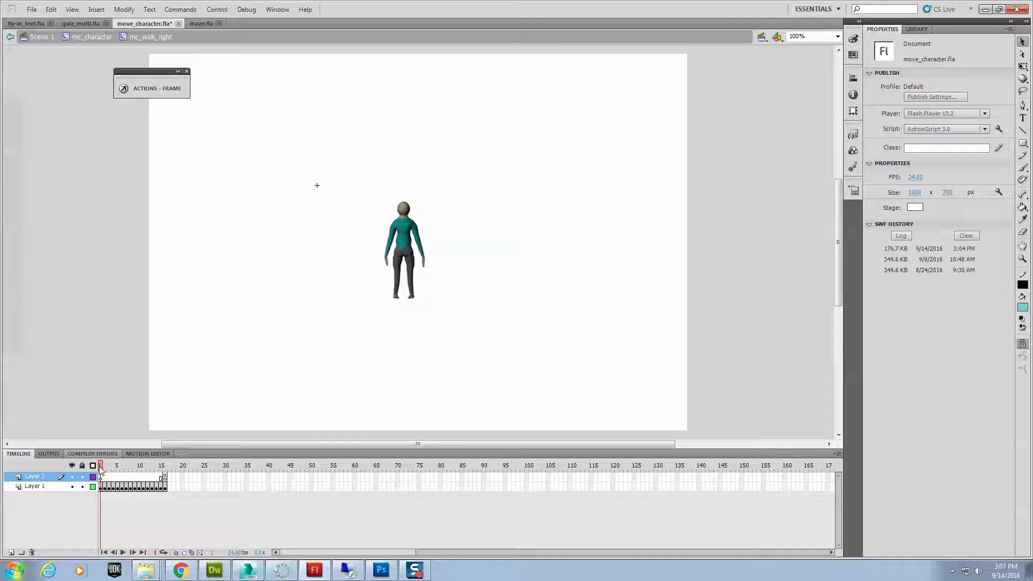
left_click(92, 37)
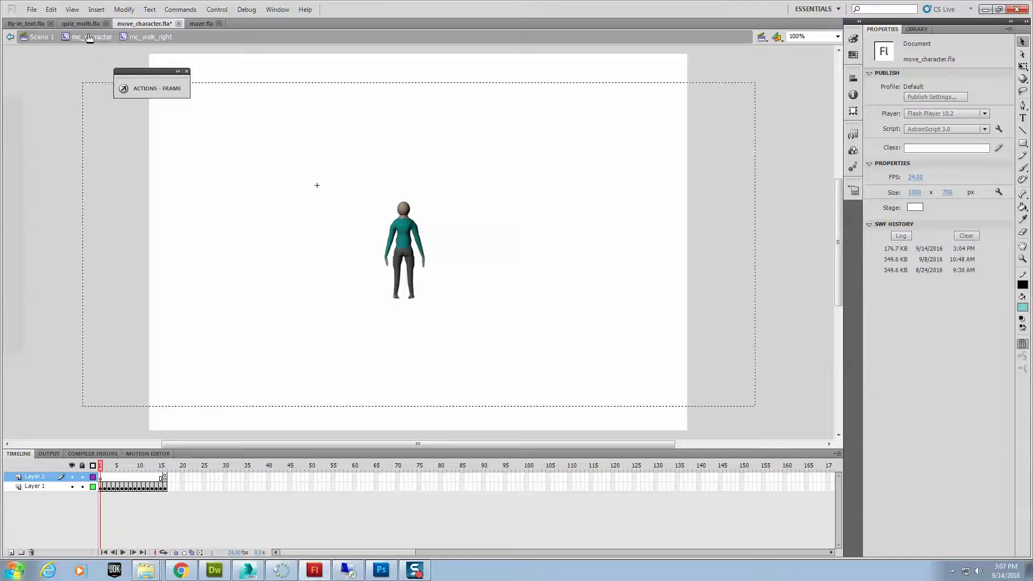
left_click(110, 496)
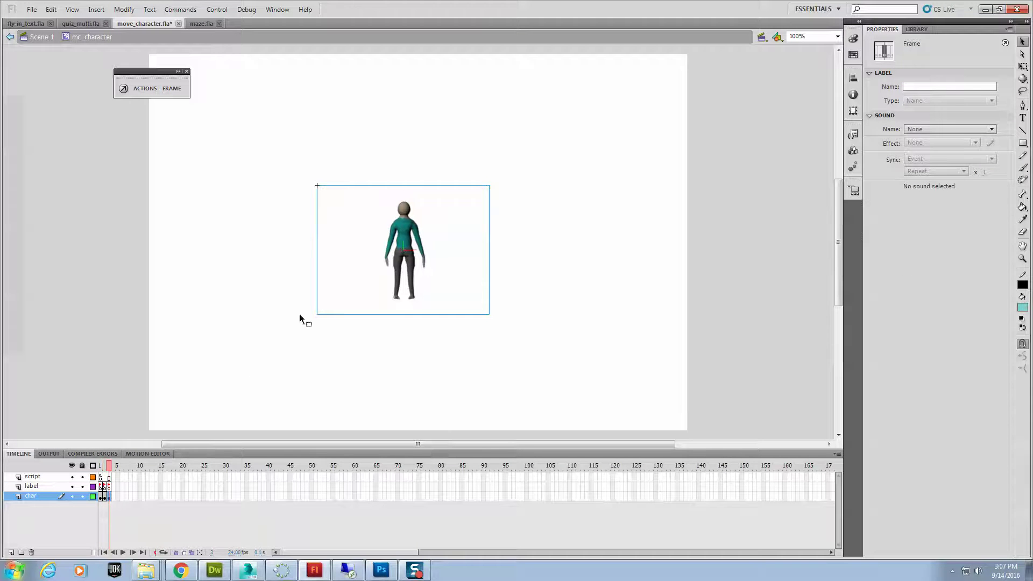
double_click(402, 220)
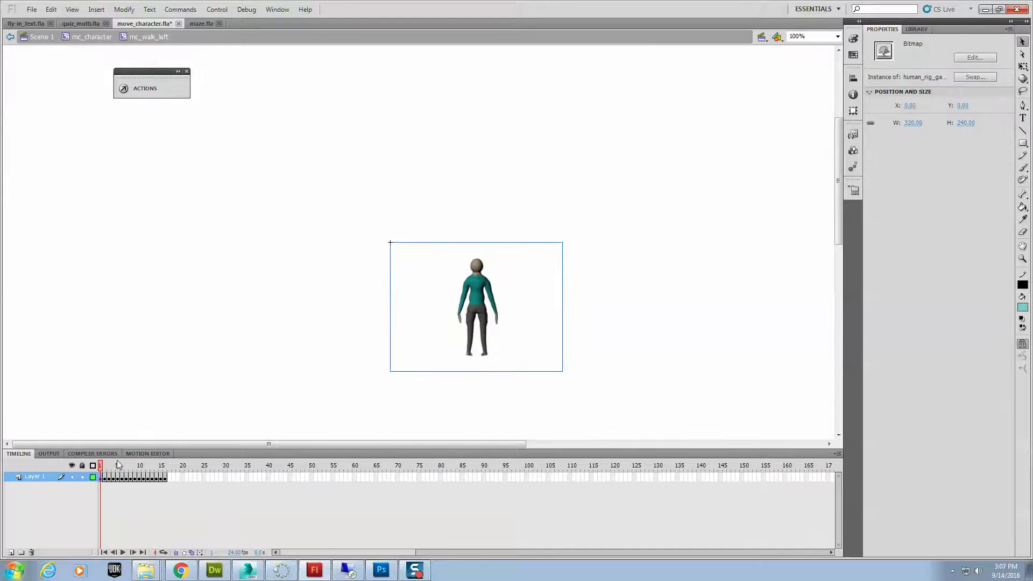
mouse_move(100, 467)
left_mouse_down()
mouse_move(112, 469)
mouse_move(93, 462)
left_mouse_up()
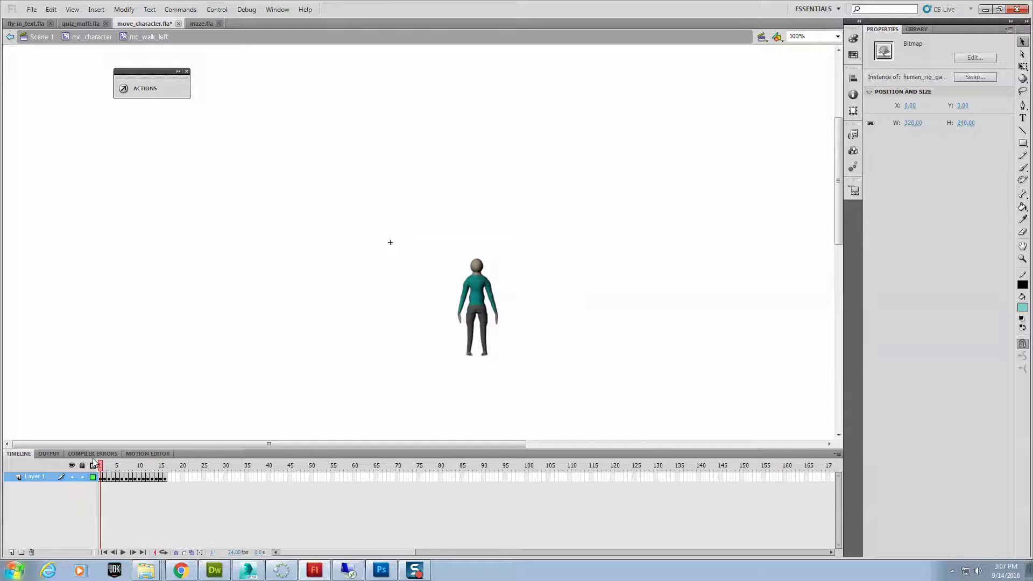
left_click(89, 37)
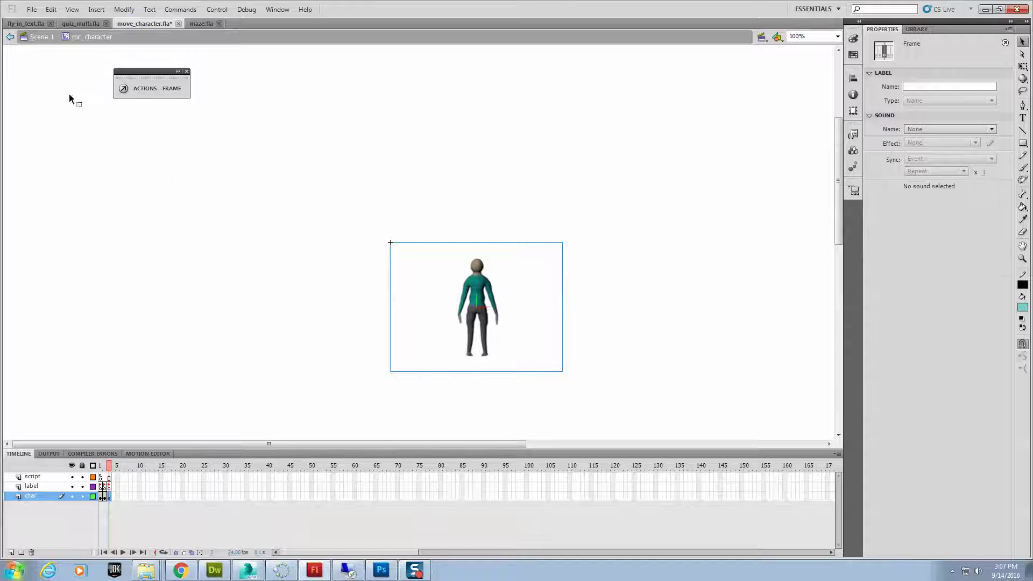
Return to Scene 1, check the character's instance name, and select script frame 1
left_click(42, 37)
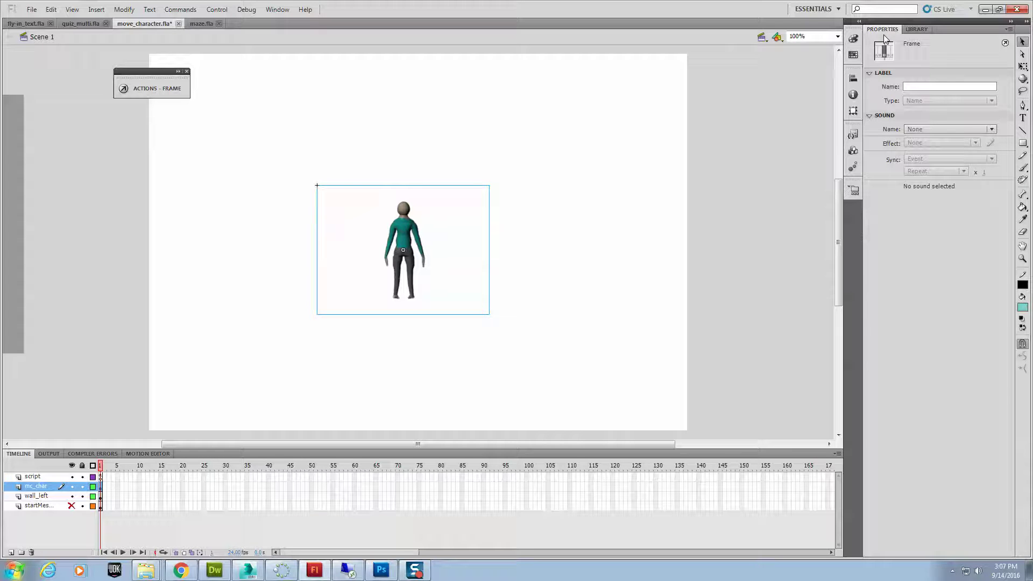
left_click(402, 218)
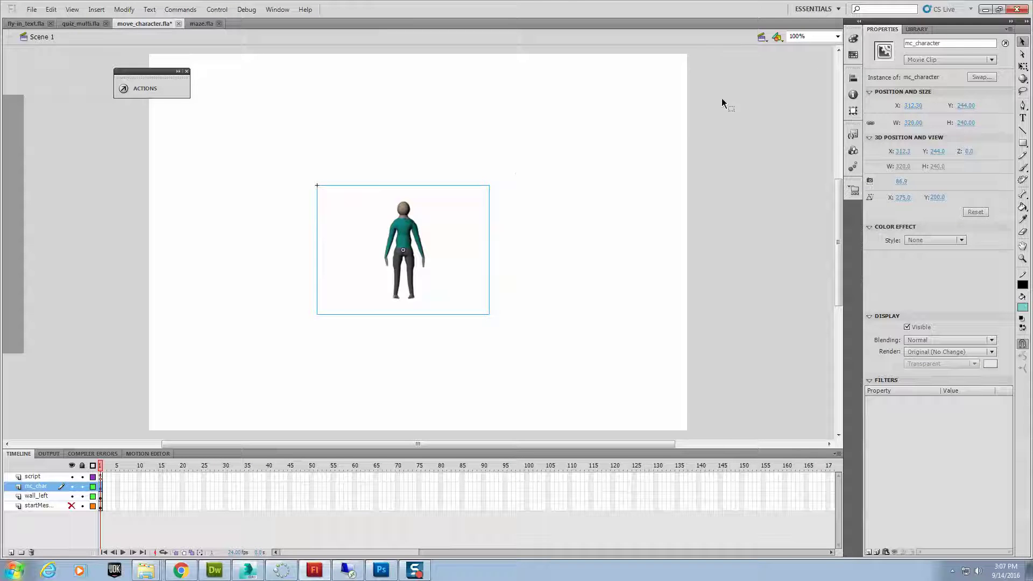
left_click(101, 476)
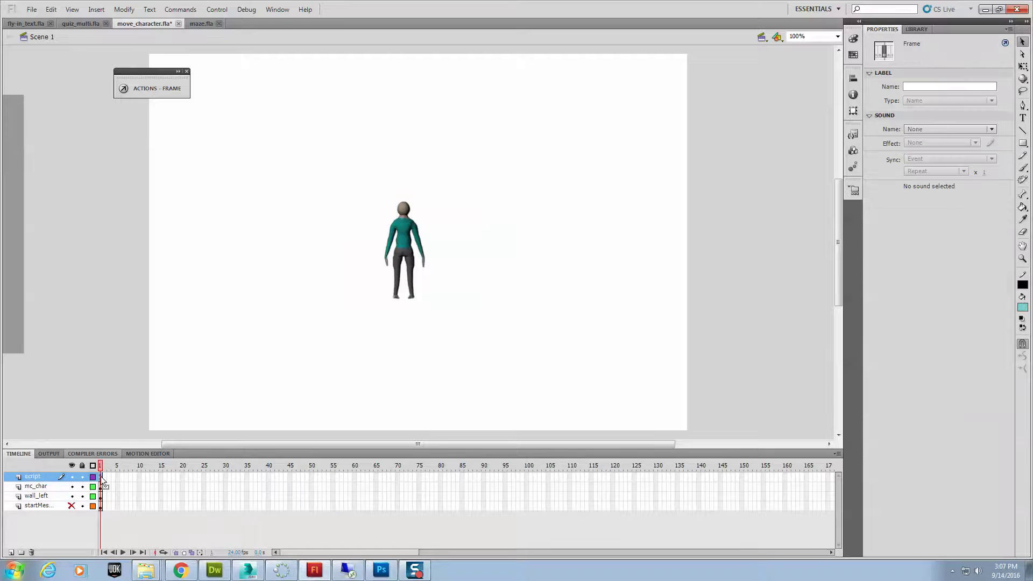
Open Scene 1's frame script and highlight its Tween, easing and Event import lines
key("F9")
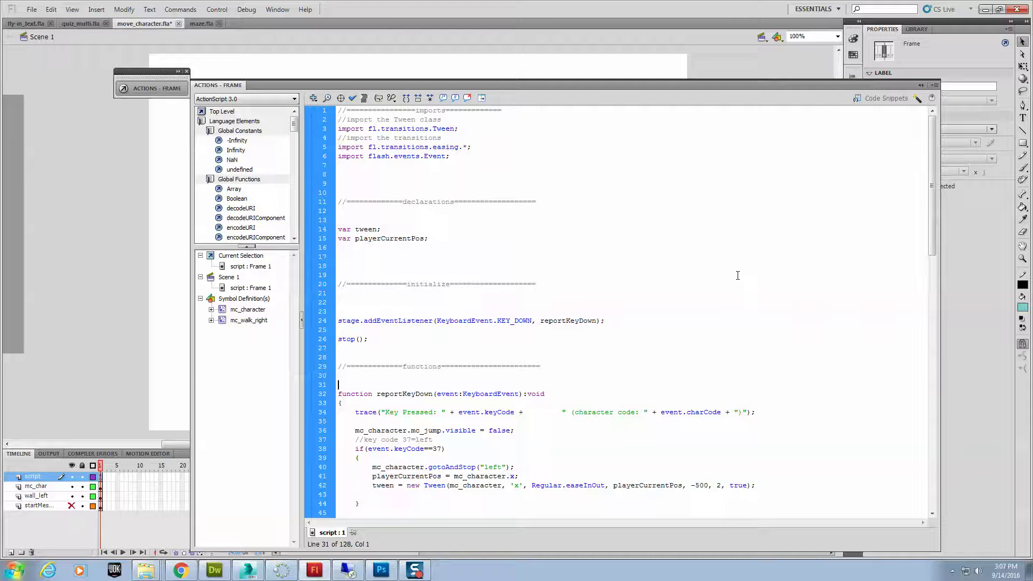
left_click_drag(462, 160, 316, 113)
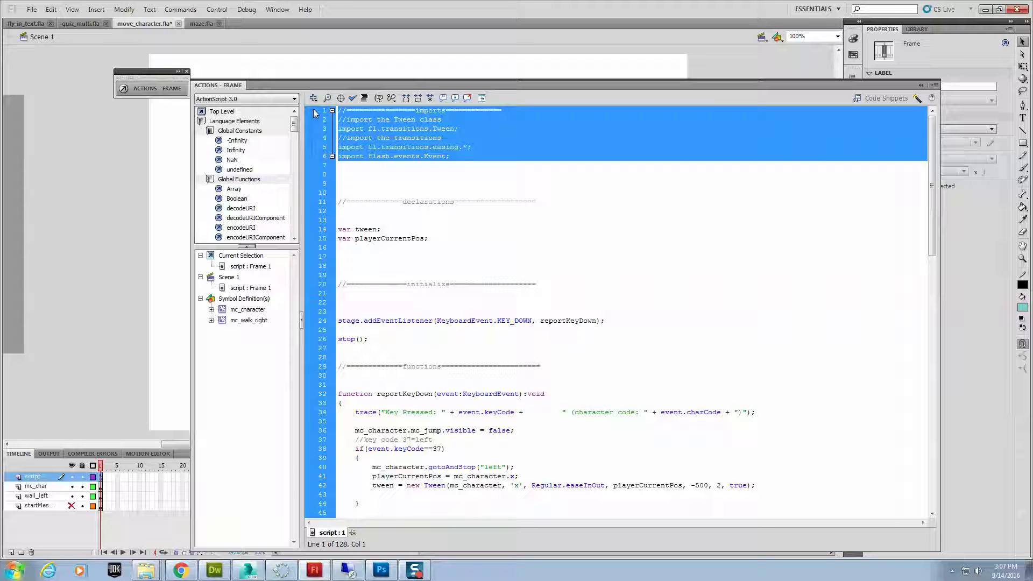
left_click(450, 193)
left_click_drag(460, 129, 338, 130)
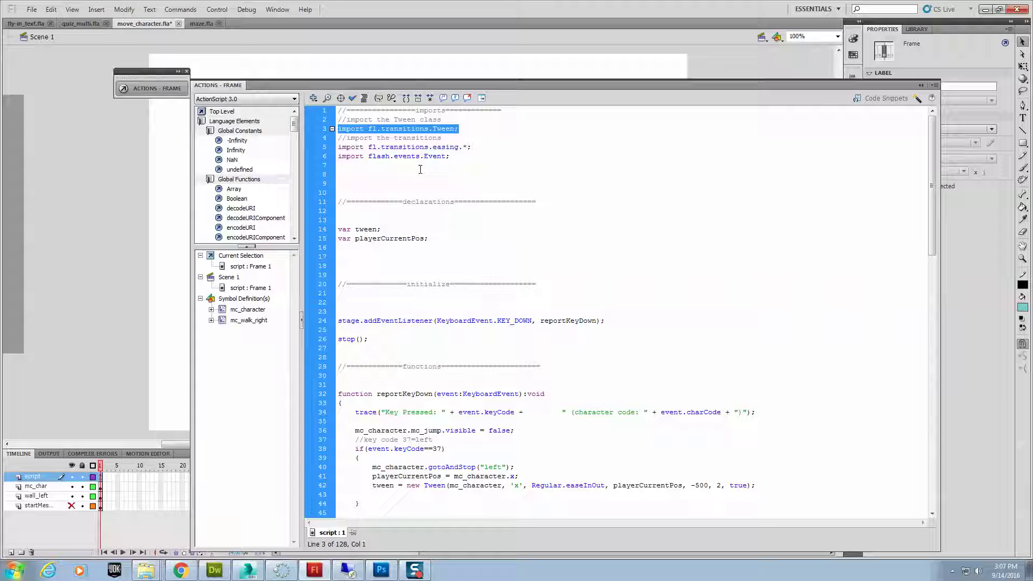
left_click_drag(472, 148, 338, 149)
left_click_drag(452, 157, 334, 160)
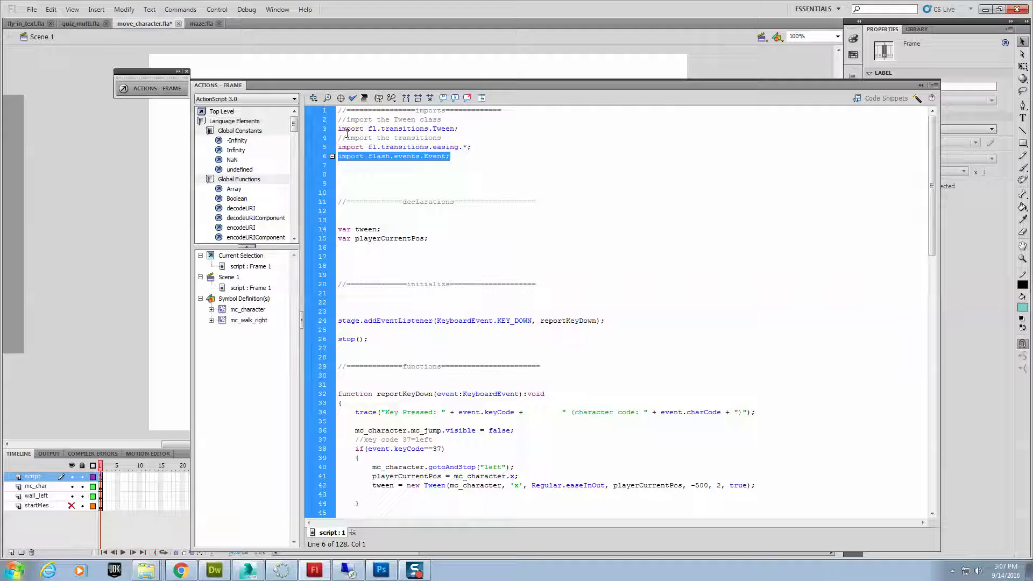
left_click_drag(347, 111, 332, 114)
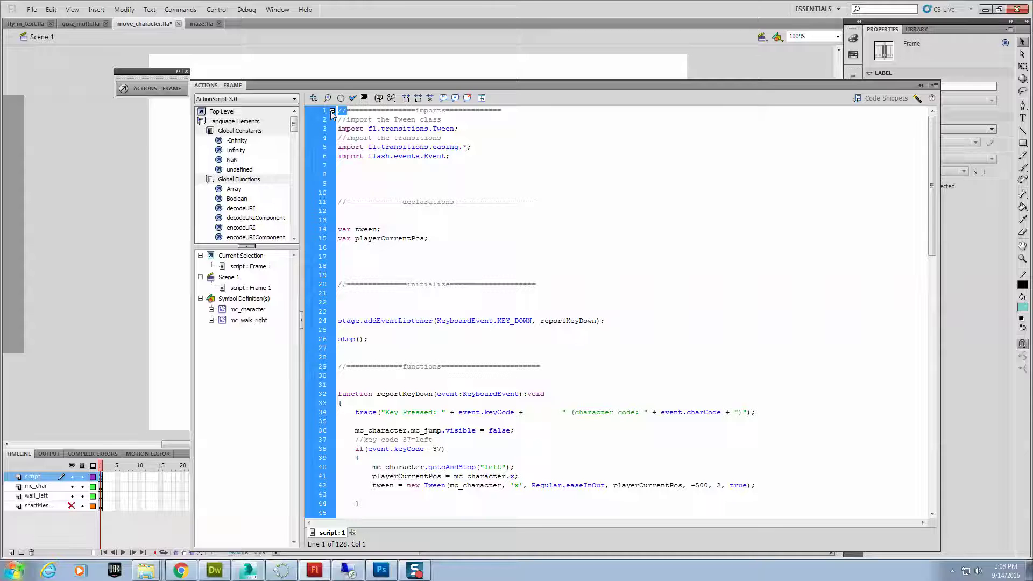
left_click_drag(451, 156, 337, 111)
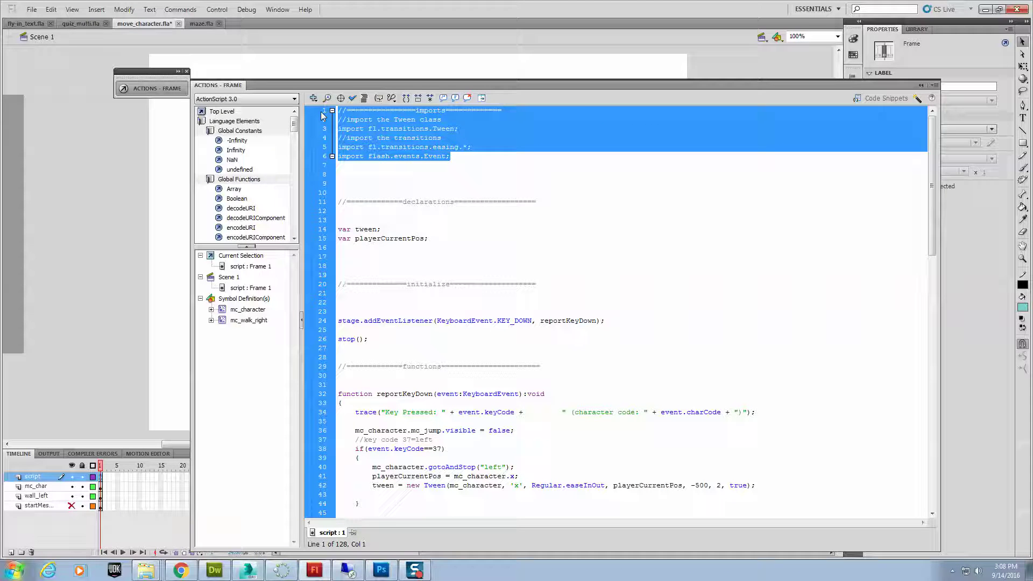
left_click_drag(435, 239, 340, 202)
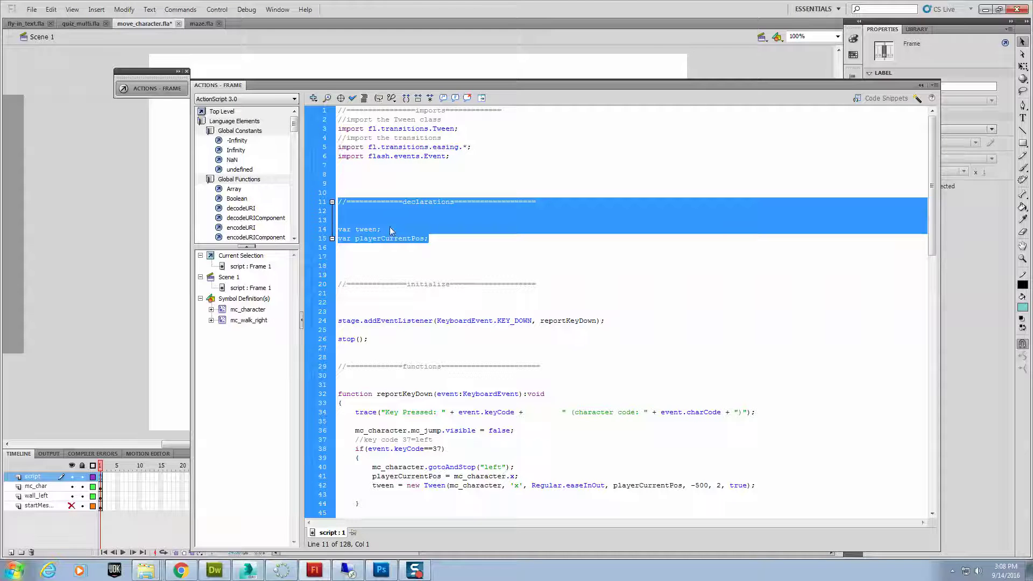
left_click(437, 248)
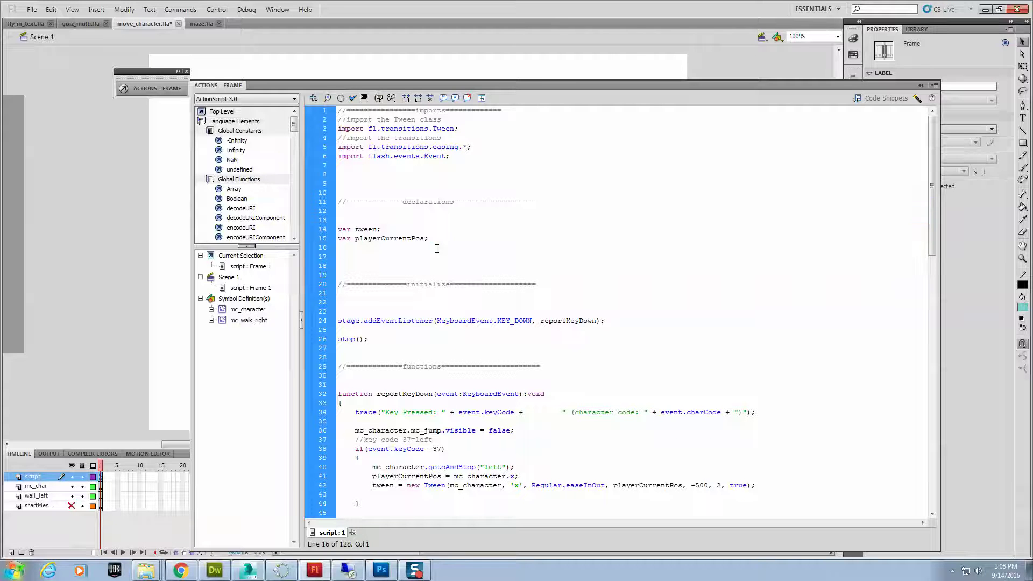
double_click(366, 230)
double_click(388, 239)
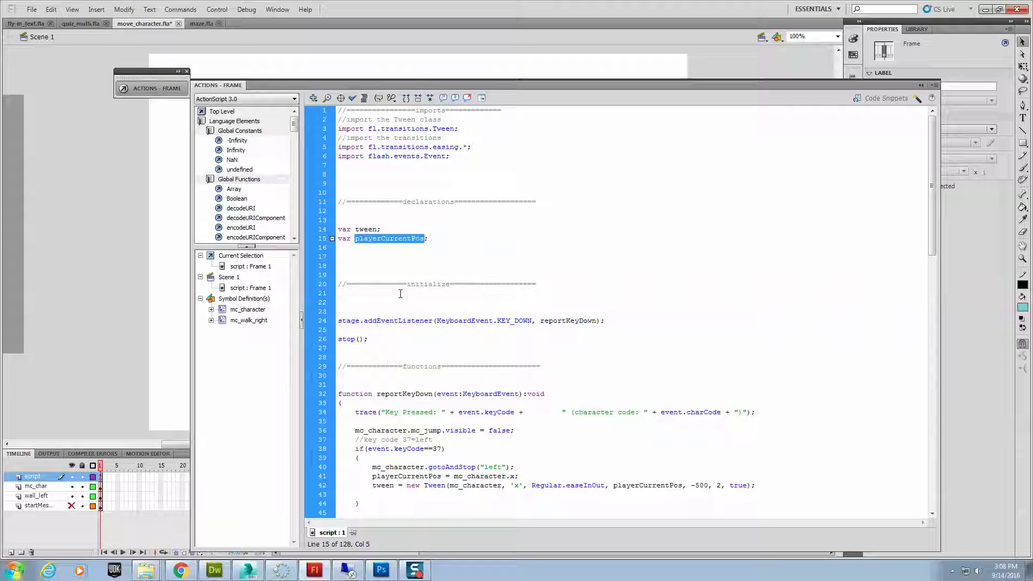
mouse_move(381, 346)
left_mouse_down()
mouse_move(339, 275)
mouse_move(324, 280)
left_mouse_up()
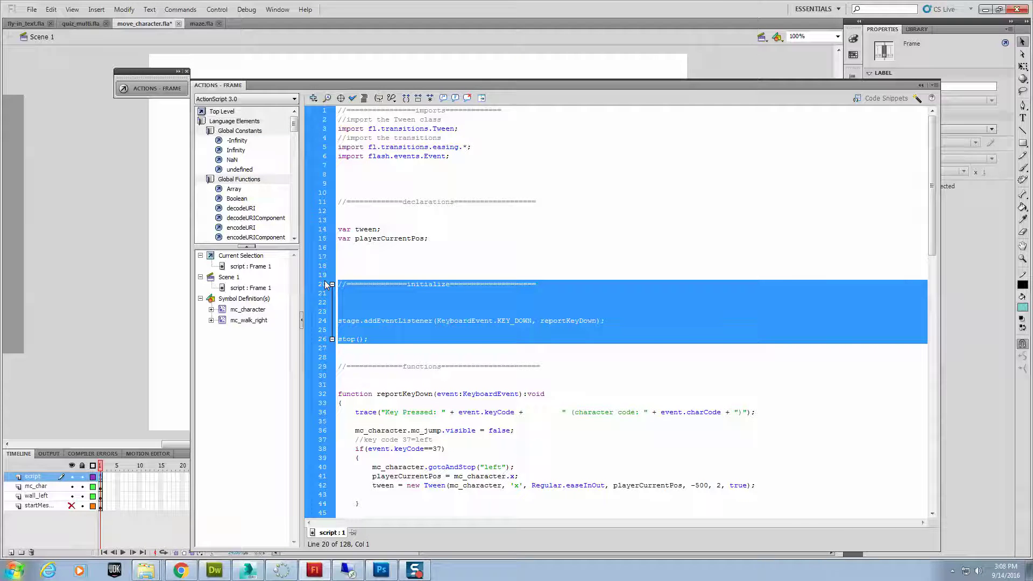
left_click(391, 310)
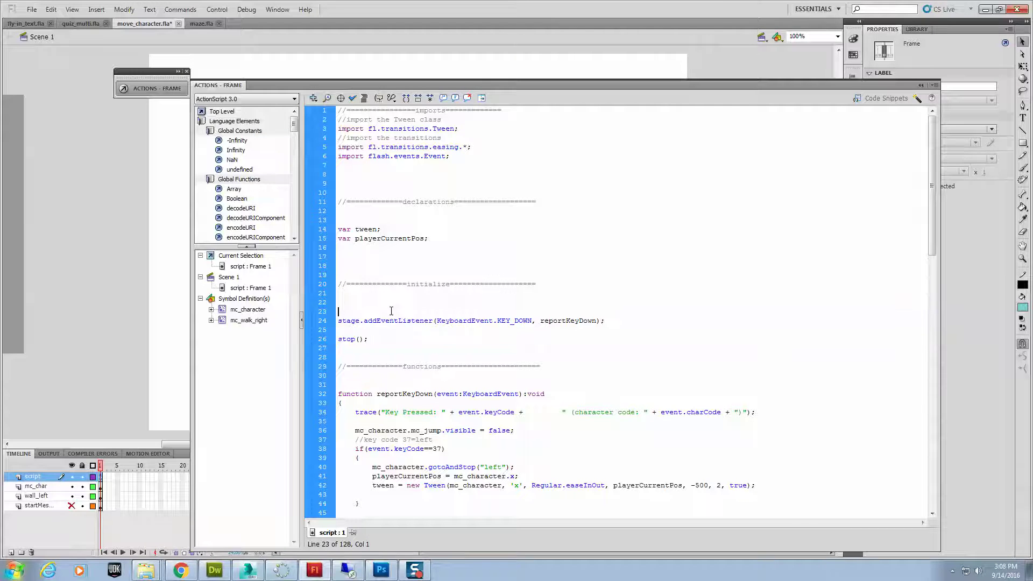
double_click(350, 322)
double_click(396, 321)
left_click_drag(437, 321, 531, 318)
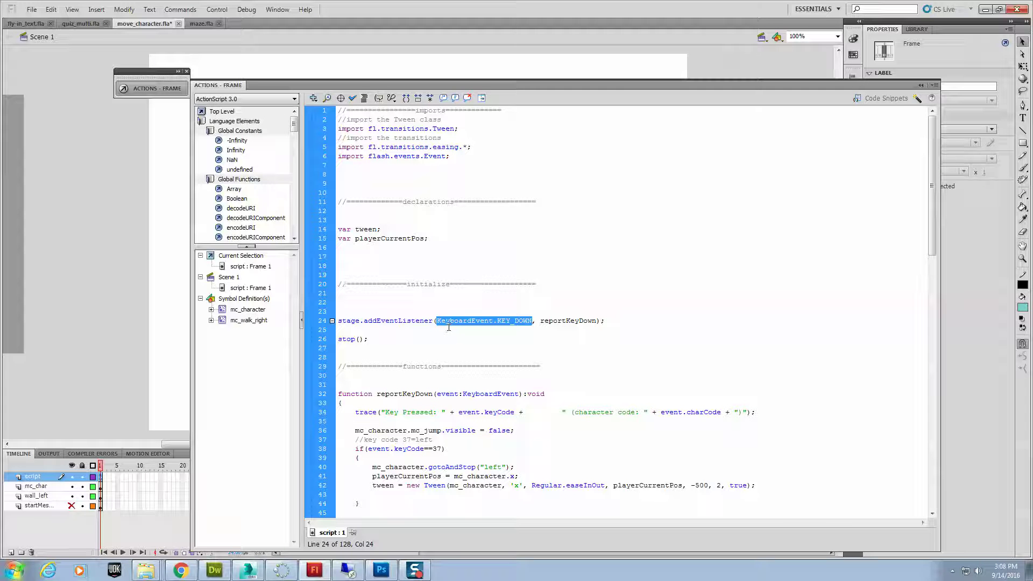
double_click(460, 325)
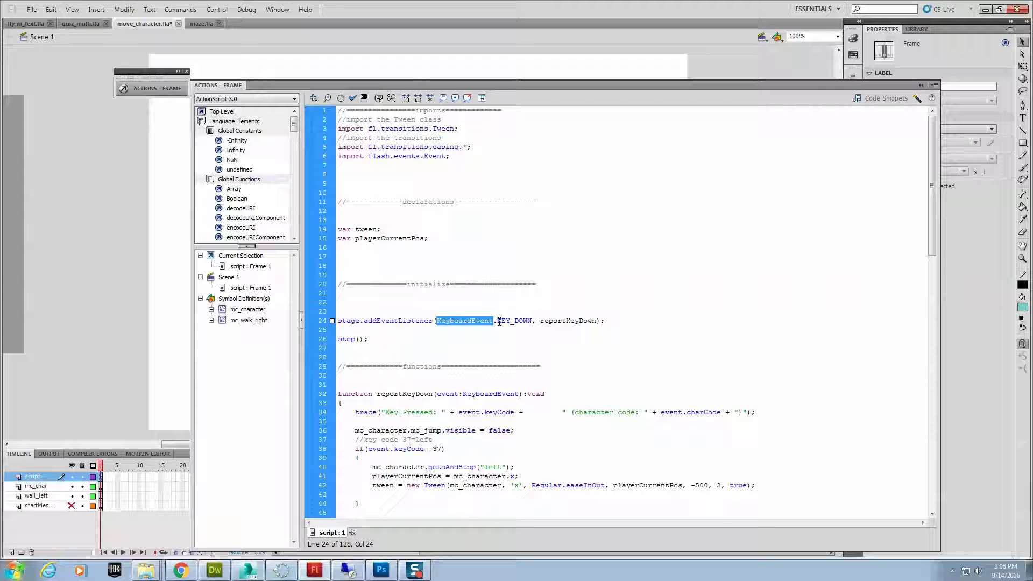
left_click_drag(498, 321, 530, 321)
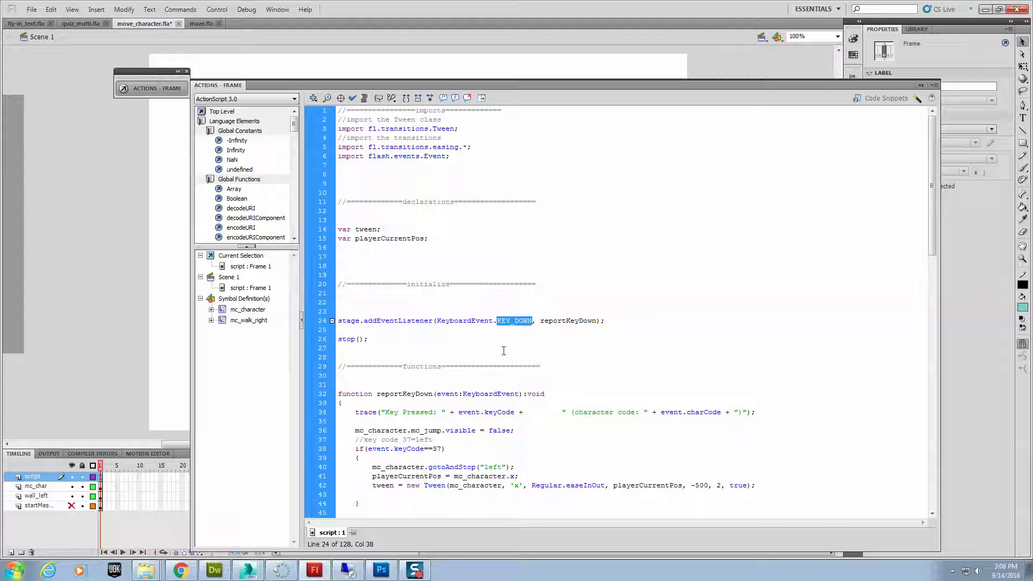
left_click(535, 322)
left_click(565, 322)
double_click(565, 322)
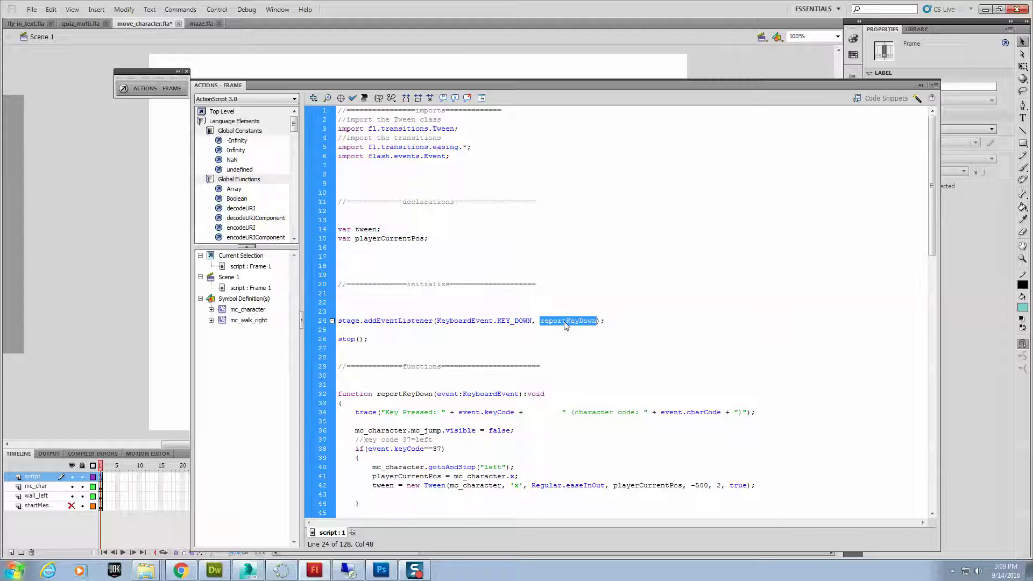
scroll(568, 345, "down", 3)
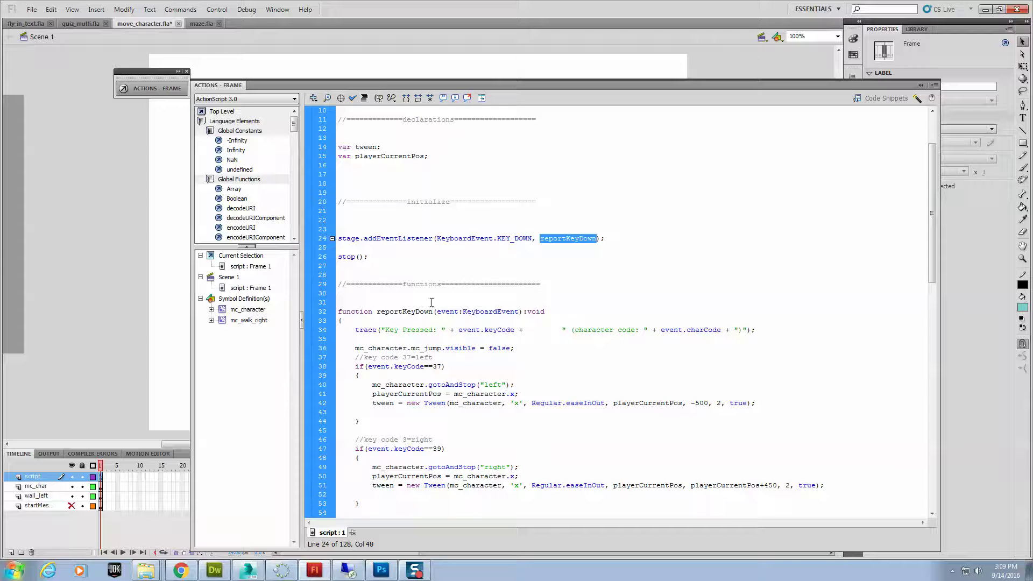
mouse_move(543, 284)
left_mouse_down()
mouse_move(472, 275)
mouse_move(338, 280)
left_mouse_up()
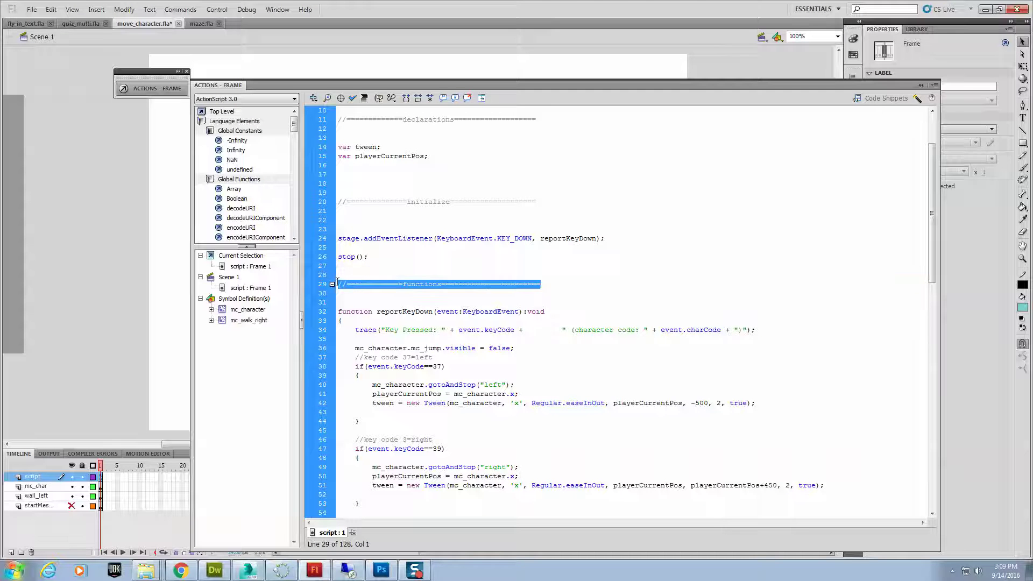
double_click(355, 313)
left_click(399, 311)
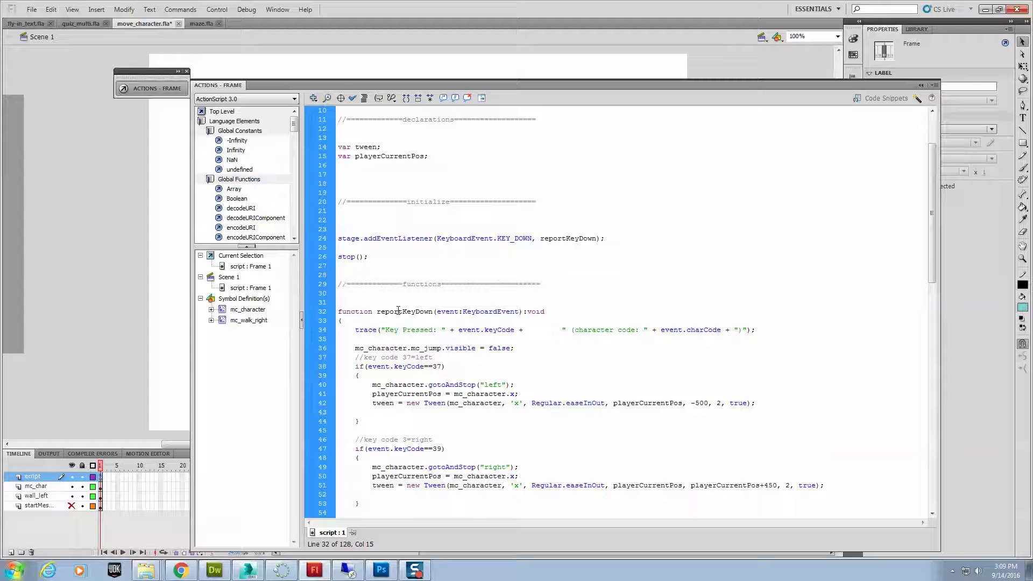
double_click(398, 311)
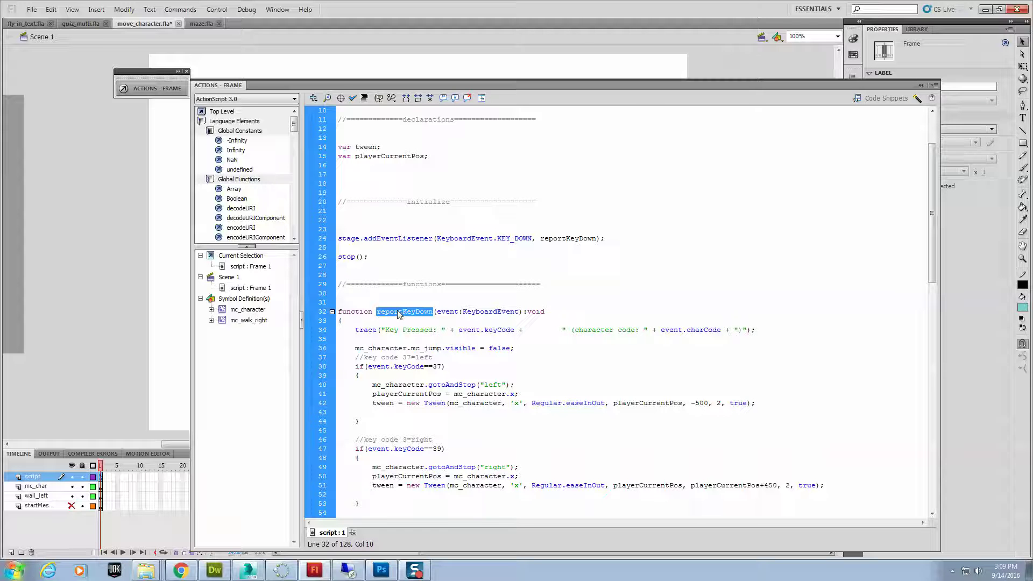
left_click(435, 311)
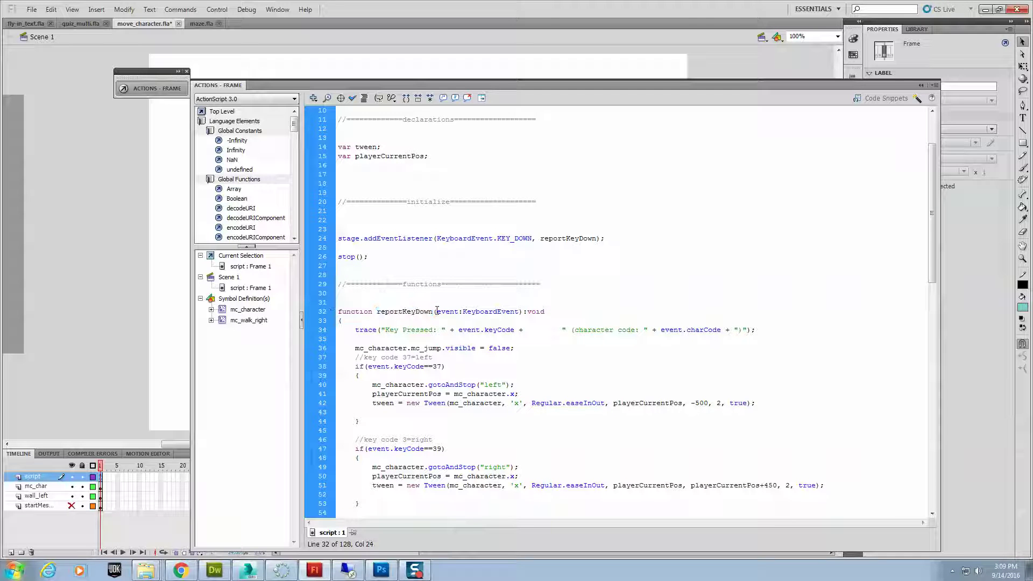
left_click(521, 312)
left_click(343, 321)
scroll(344, 371, "down", 2)
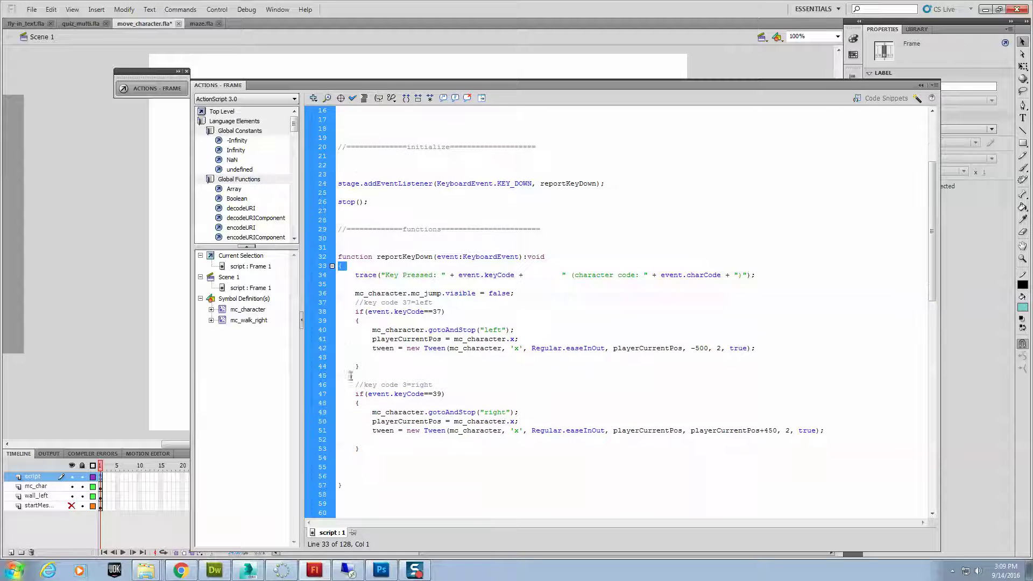
left_click(343, 485)
left_click(355, 275)
Delete the mc_character.mc_jump.visible = false line from the frame script
left_click(53, 453)
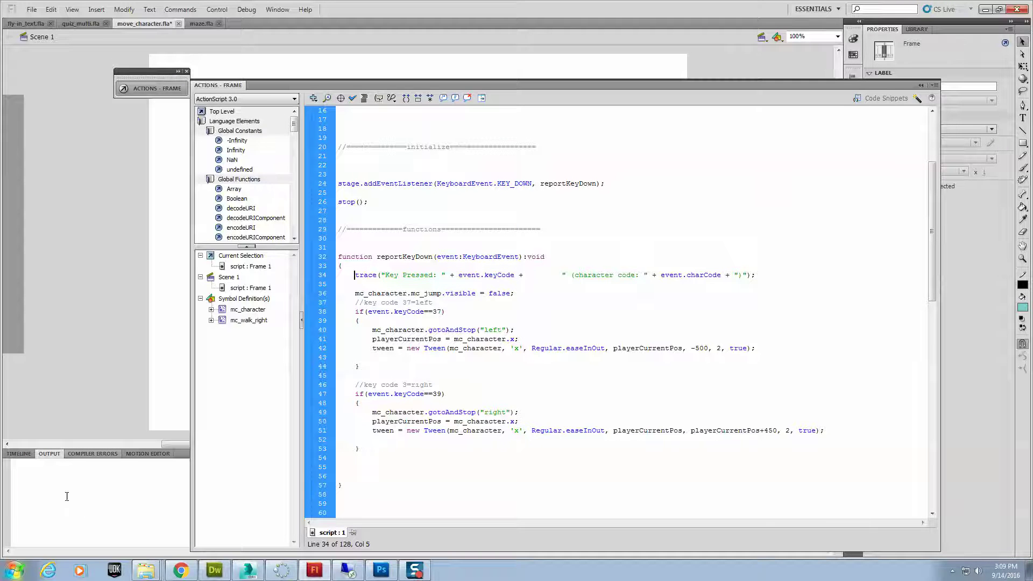
left_click(67, 496)
left_click(33, 455)
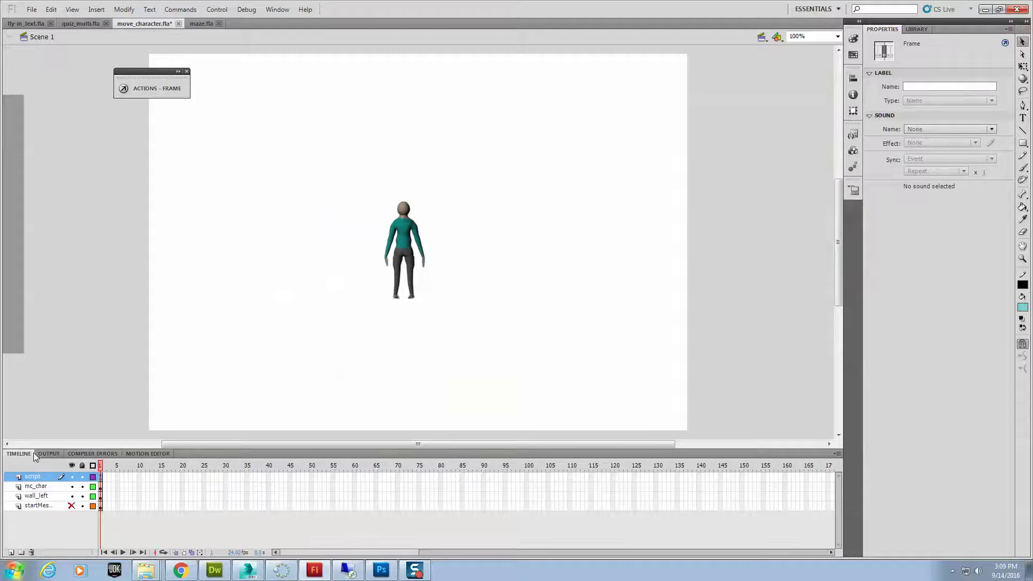
key("F9")
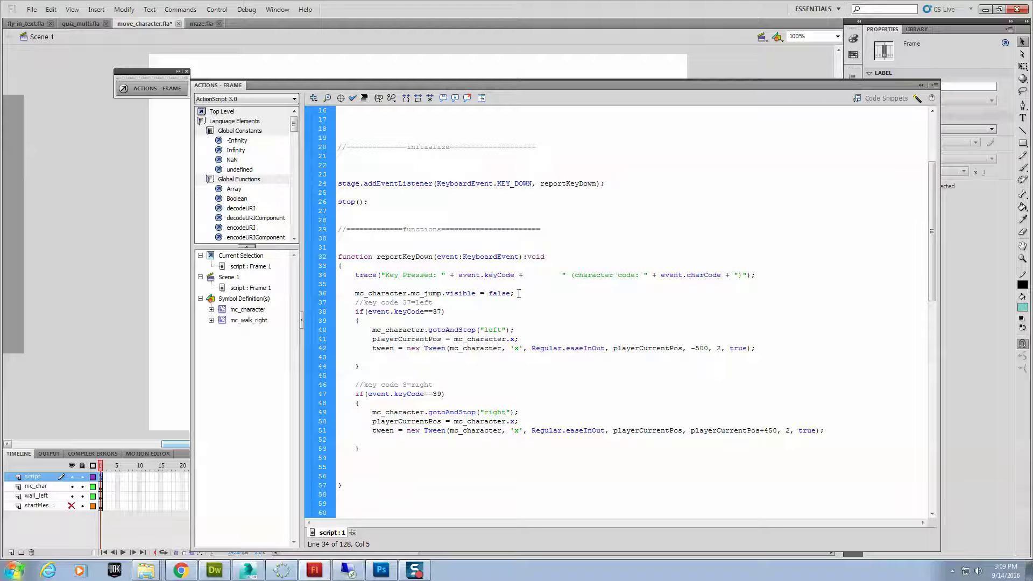
left_click_drag(516, 293, 334, 295)
key("Delete")
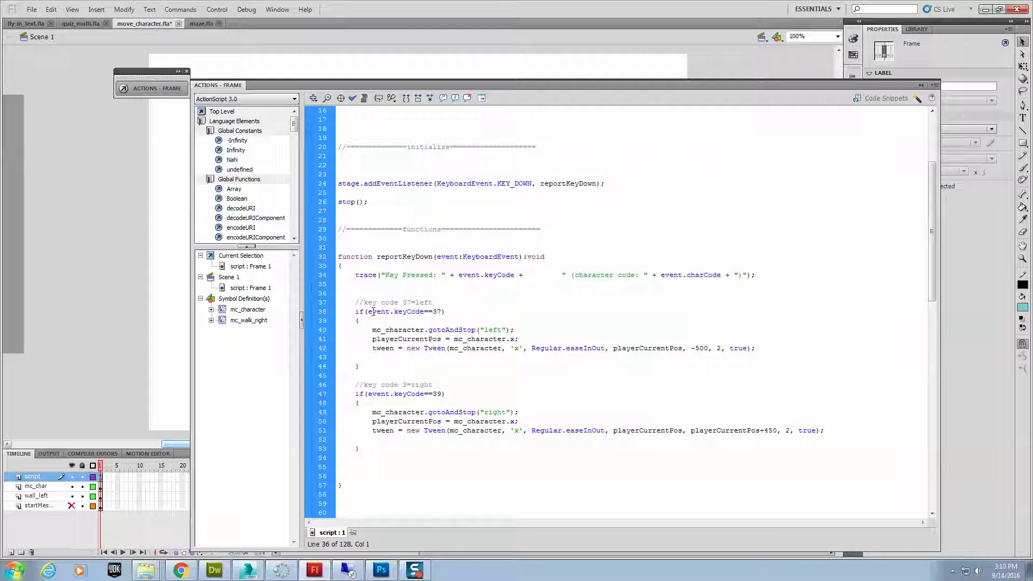
Walk through the key code 37 branch: gotoAndStop('left') and storing playerCurrentPos
left_click(355, 303)
left_click_drag(402, 302, 434, 302)
left_click_drag(373, 330, 425, 329)
double_click(443, 329)
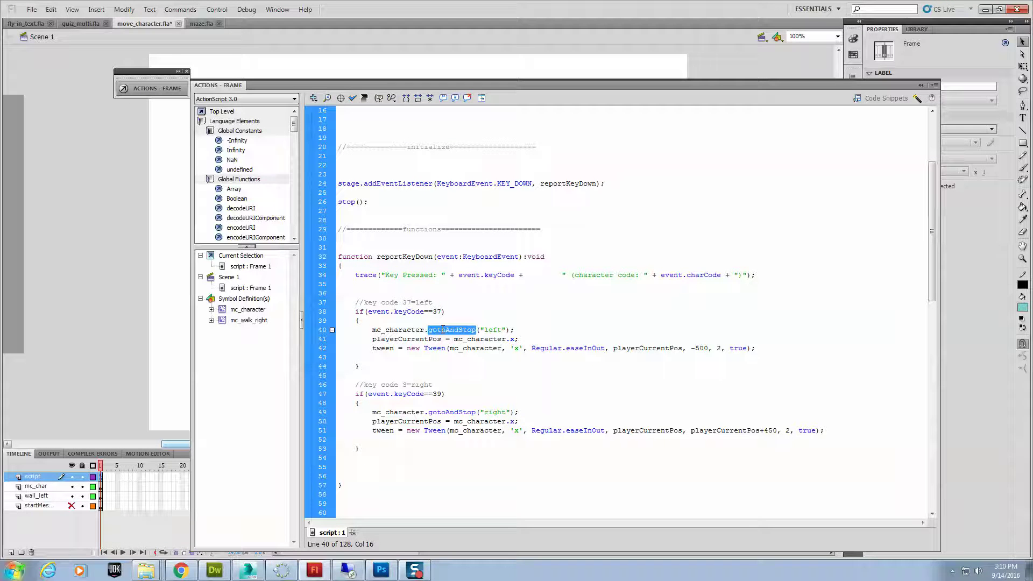
double_click(493, 330)
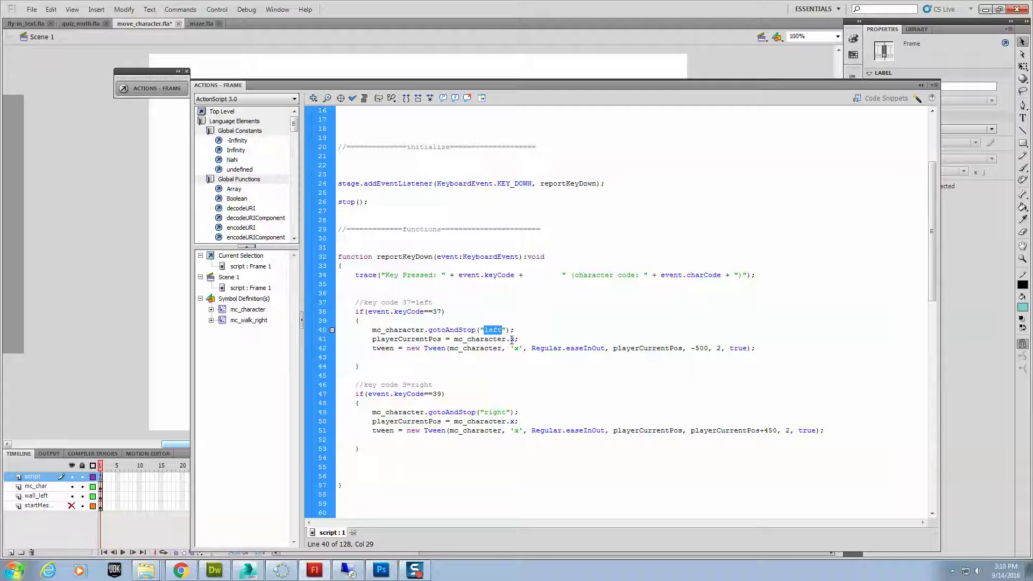
left_click_drag(520, 339, 376, 340)
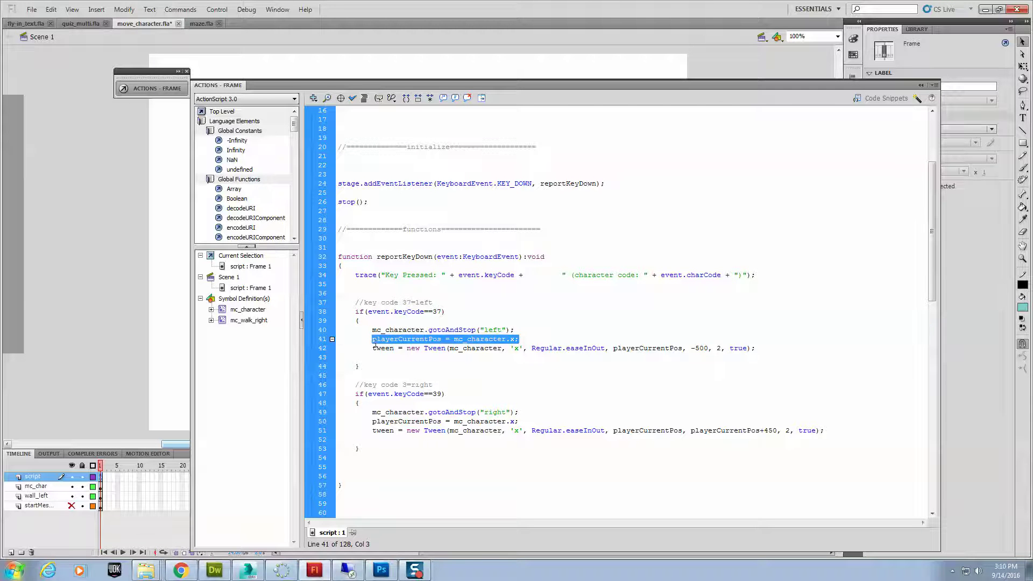
double_click(382, 349)
scroll(382, 355, "up", 1)
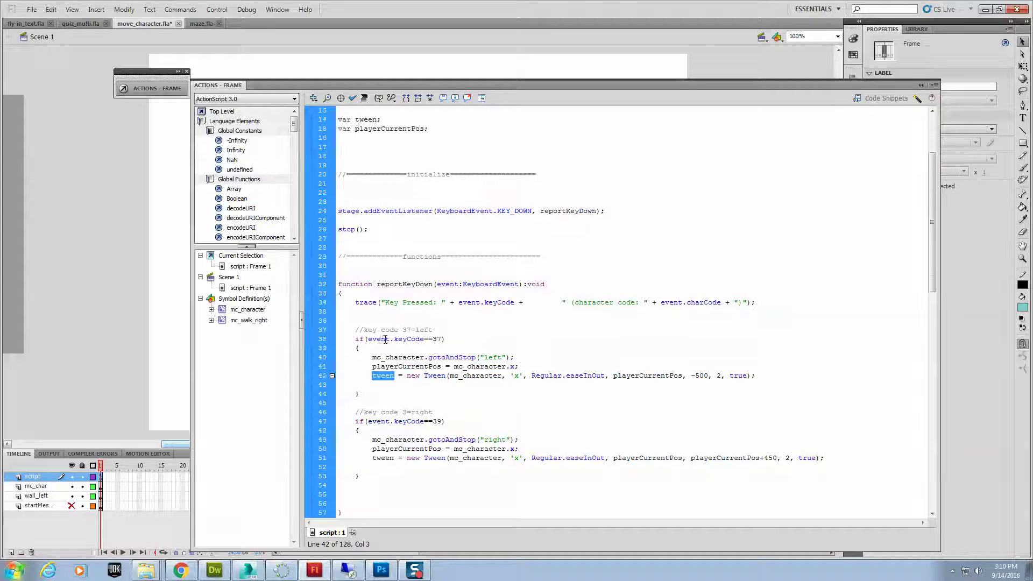
scroll(380, 325, "up", 2)
scroll(372, 183, "down", 2)
scroll(388, 259, "down", 1)
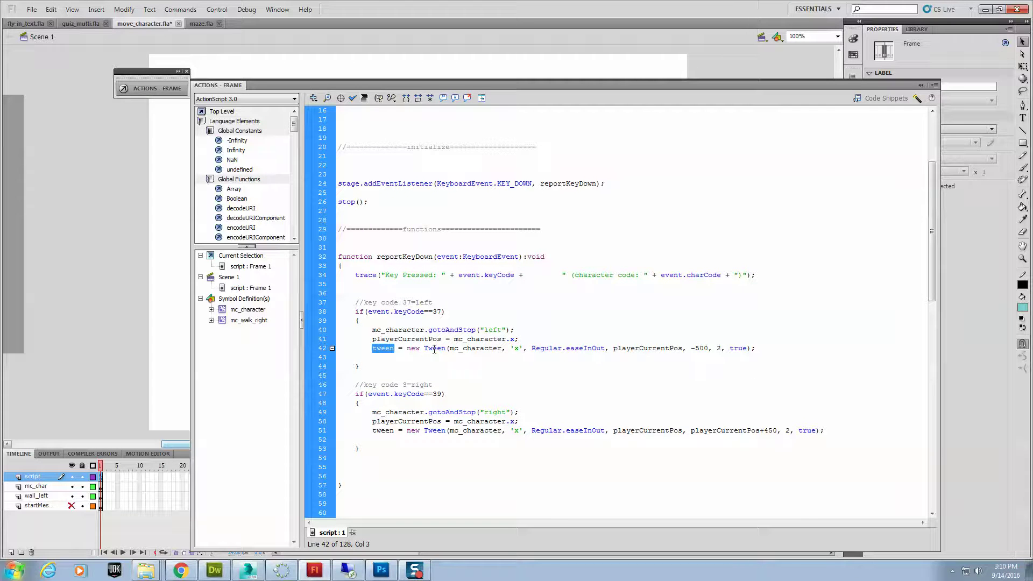
scroll(434, 350, "up", 2)
scroll(457, 347, "up", 3)
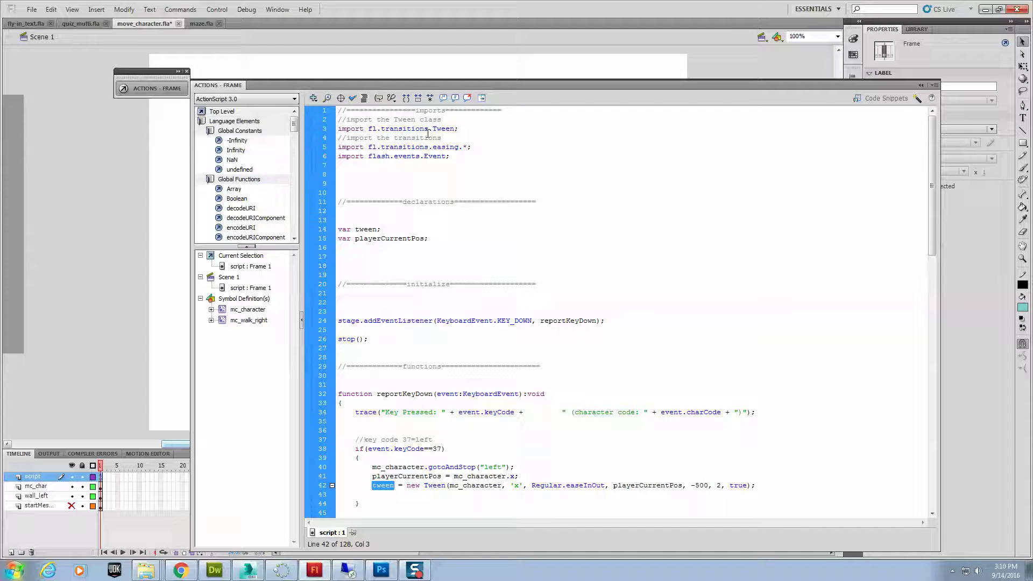
scroll(421, 253, "down", 1)
scroll(424, 336, "down", 3)
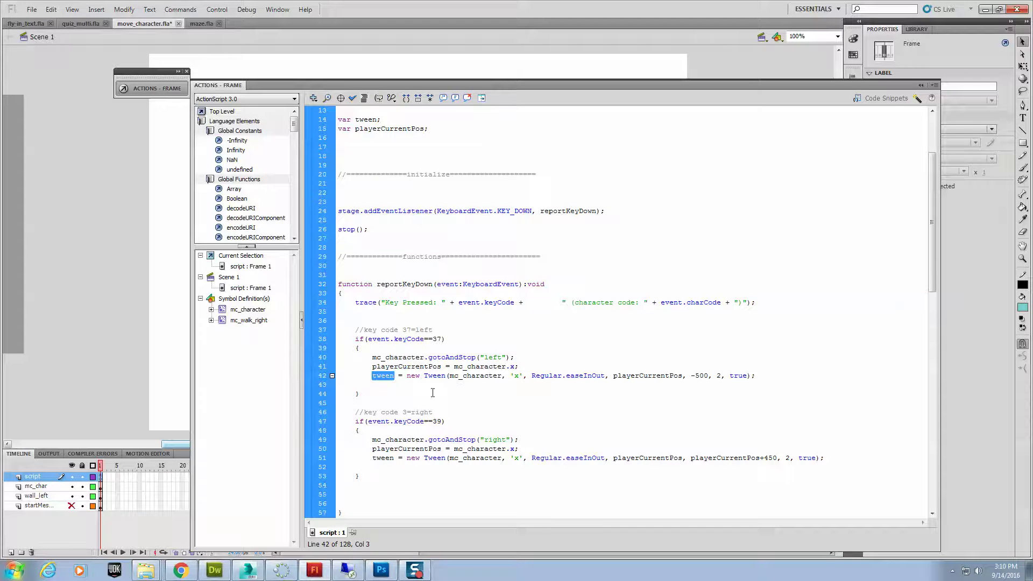
left_click(481, 377)
double_click(481, 376)
double_click(516, 375)
left_click_drag(531, 376, 605, 376)
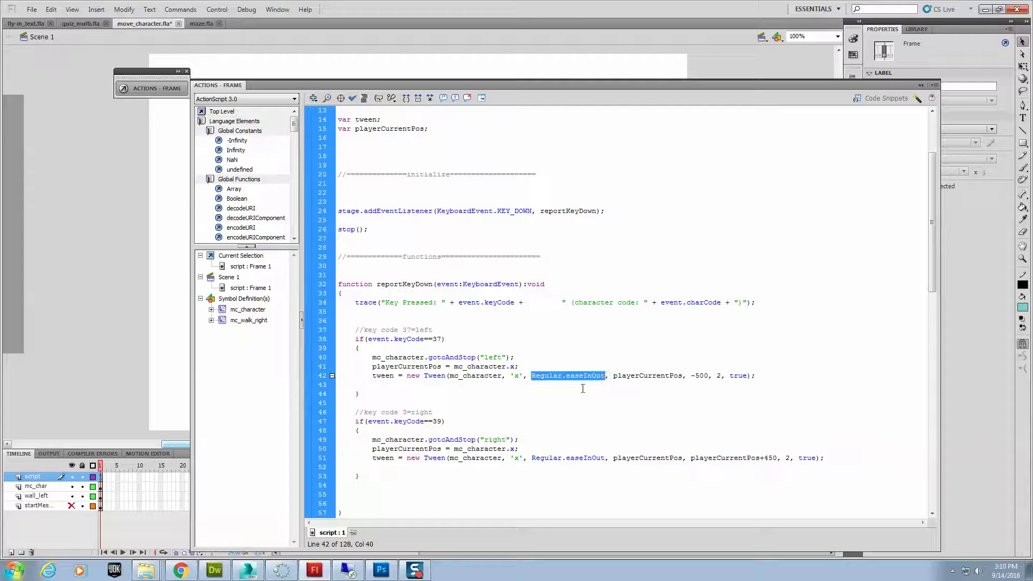
left_click(549, 405)
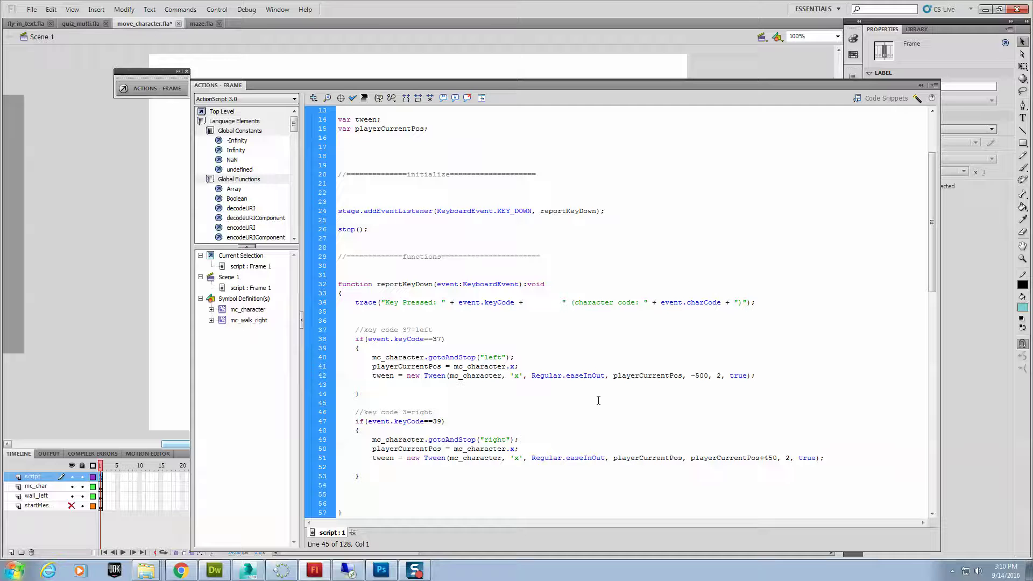
double_click(646, 377)
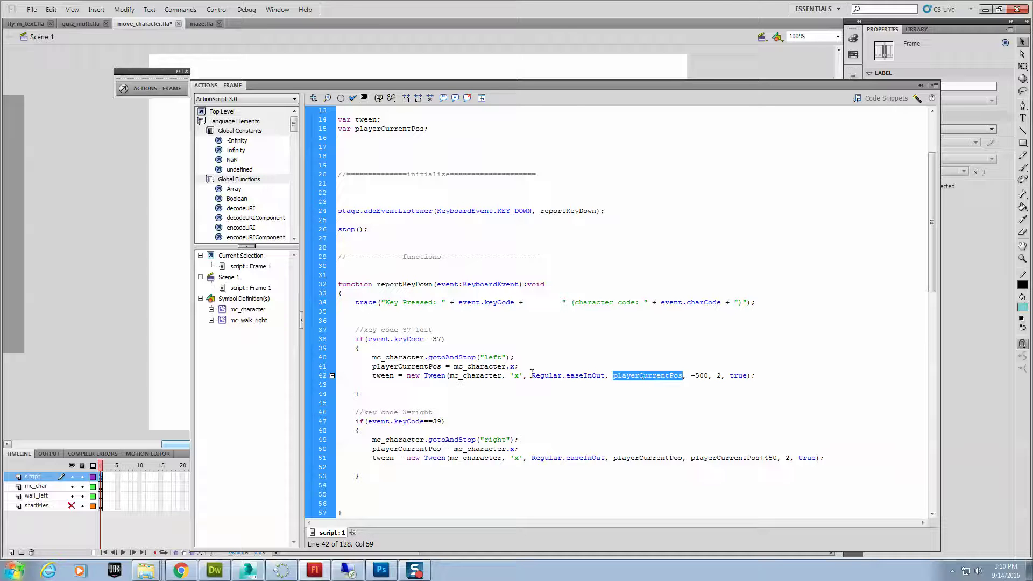
left_click_drag(520, 367, 373, 367)
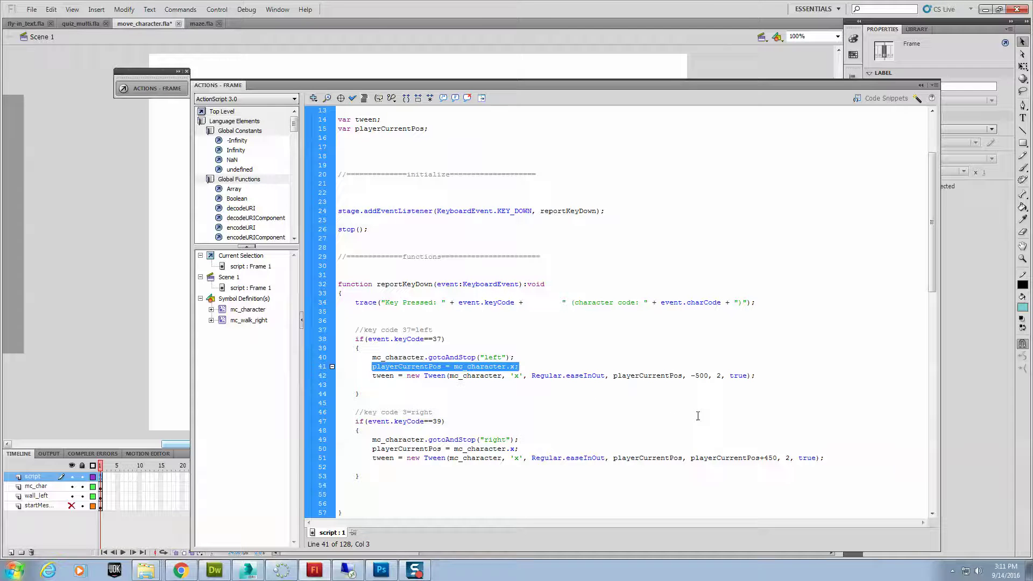
double_click(701, 376)
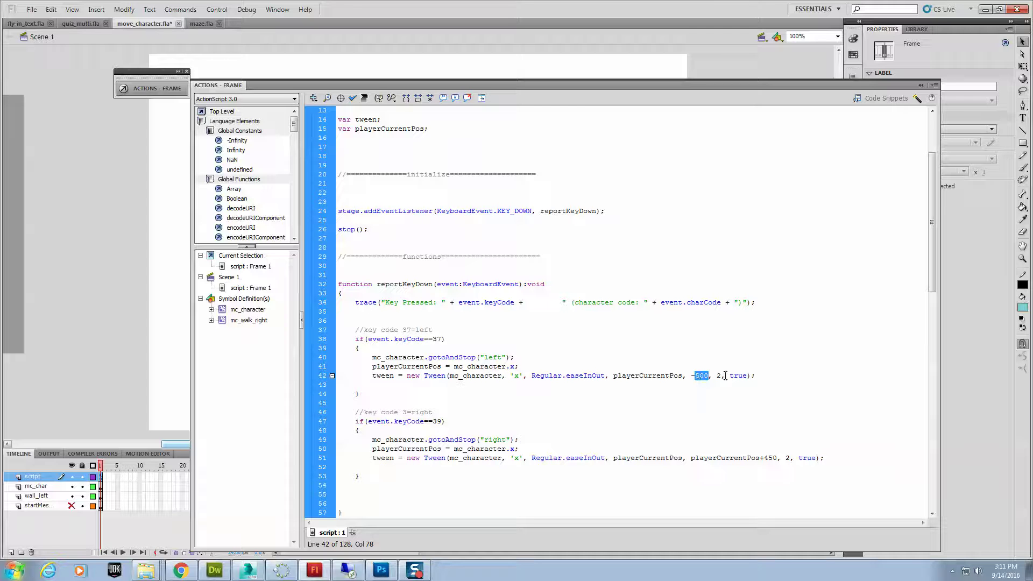
double_click(718, 376)
double_click(736, 375)
Highlight the key code 37 and 39 blocks, including the 'right' frame label
left_click(473, 332)
left_click_drag(360, 394, 339, 339)
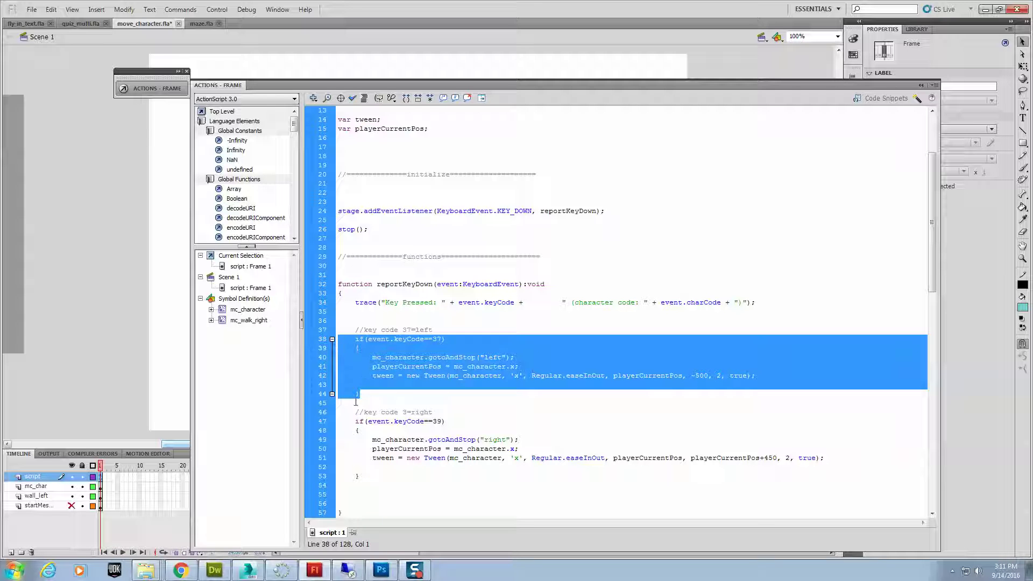
left_click_drag(359, 476, 338, 422)
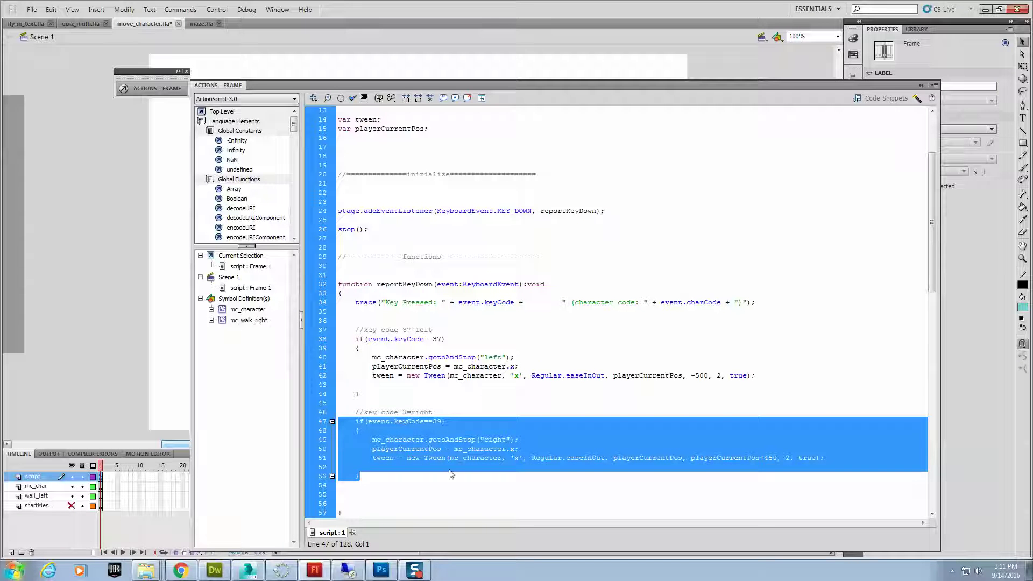
left_click(444, 415)
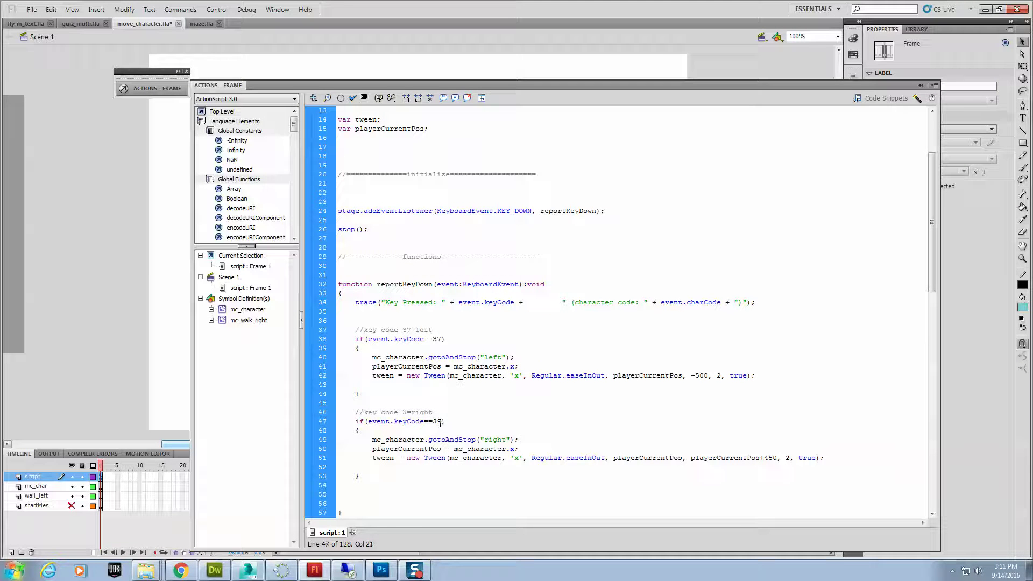
key("shift+Right")
double_click(498, 441)
Change the right-arrow tween distance from playerCurrentPos+450 to +500
left_click(761, 458)
left_click_drag(765, 458, 773, 458)
type("50")
Test the movie and walk mc_character right and left with the arrow keys
left_click(106, 242)
key("ctrl+Return")
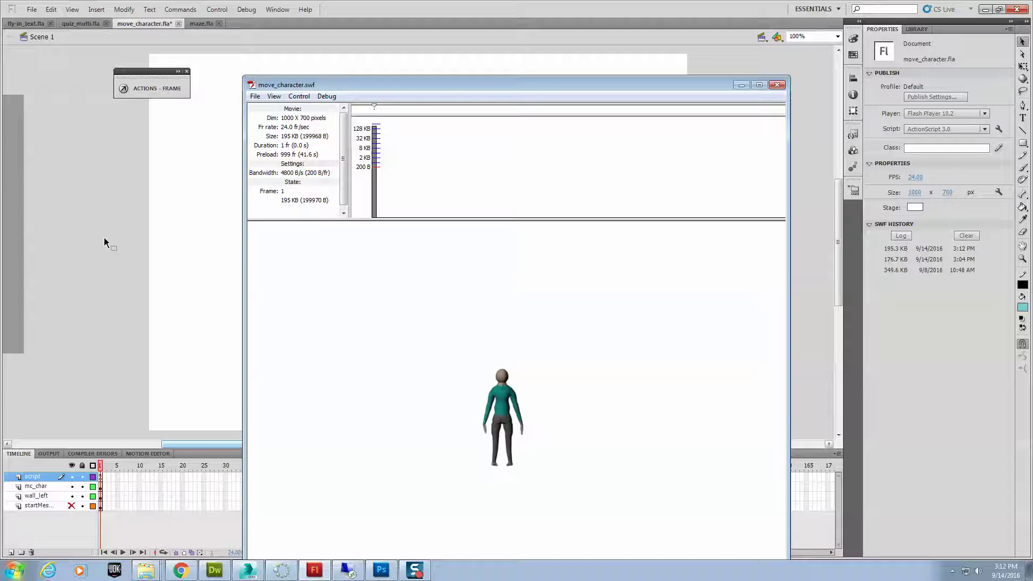
key("Right")
key("Left")
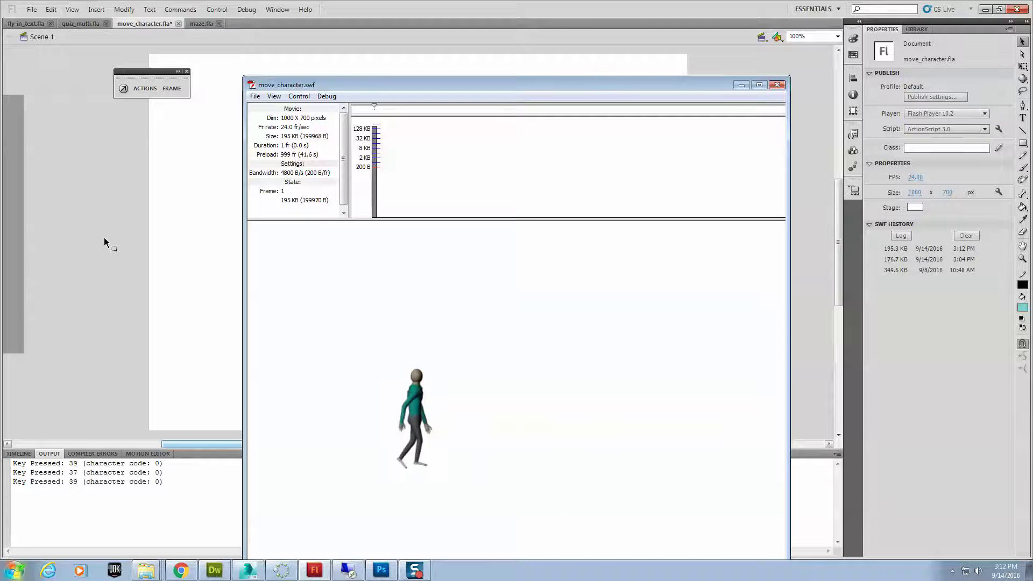
key("Right")
key("Left")
key("Right")
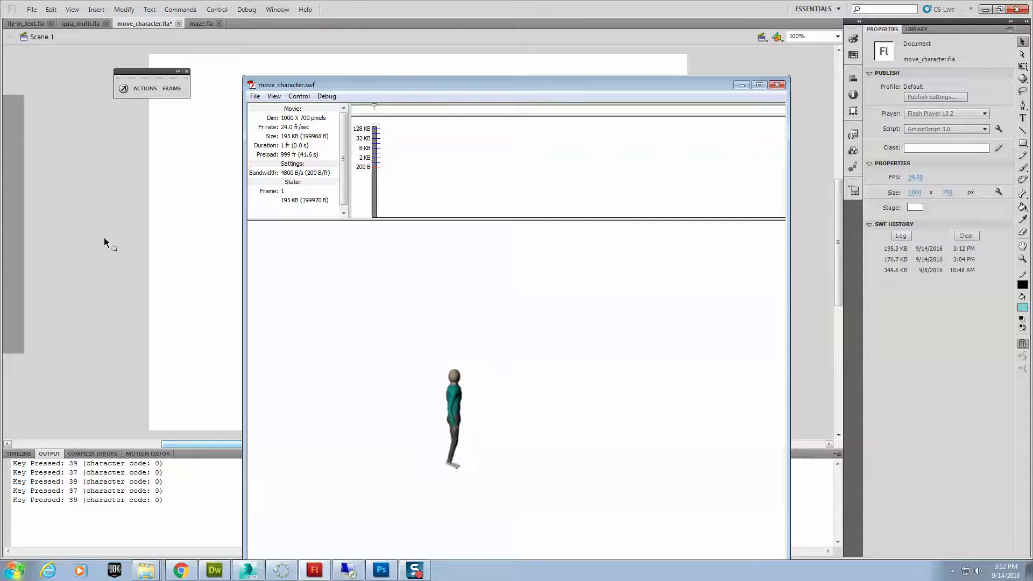